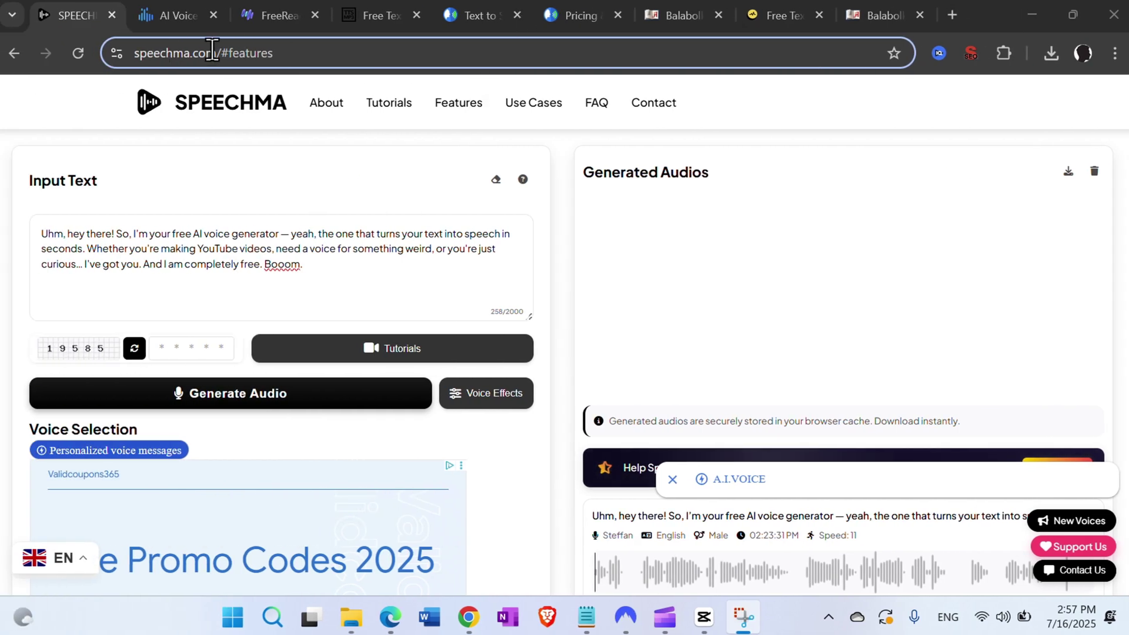
Check the Speechma address and select the sample paragraph text
left_click(179, 52)
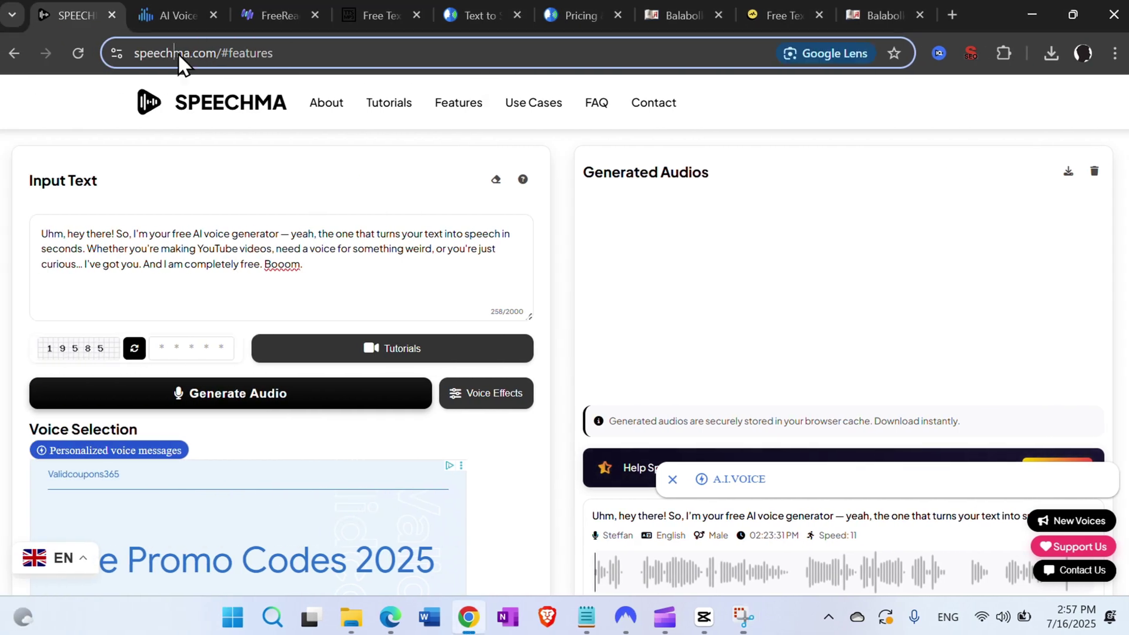
left_click(331, 262)
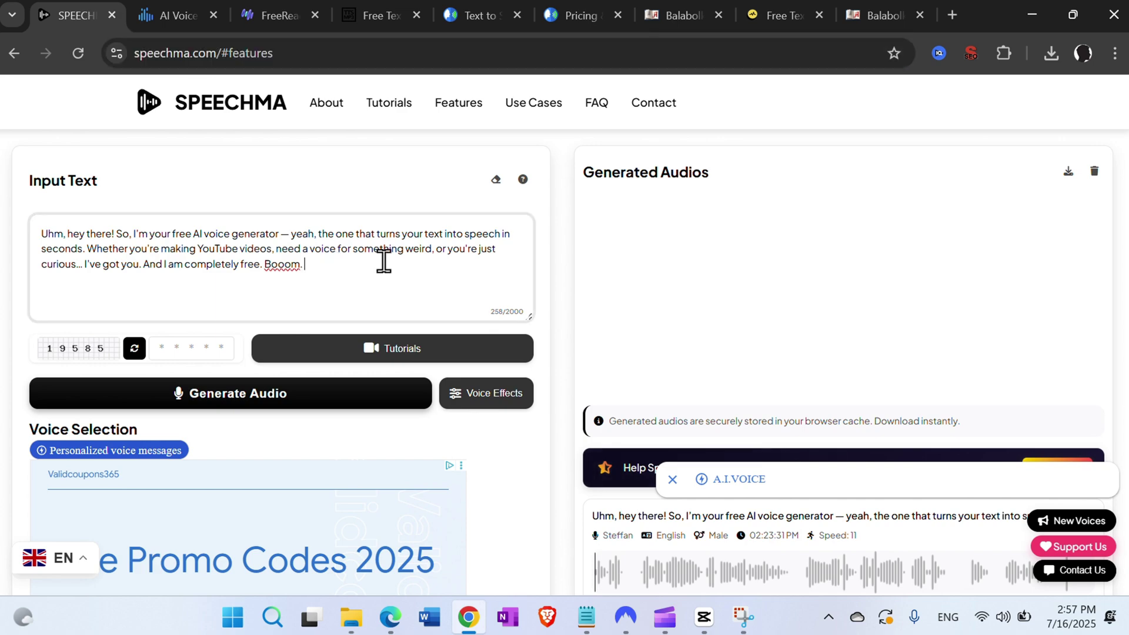
scroll(366, 434, "down", 6)
scroll(272, 472, "down", 2)
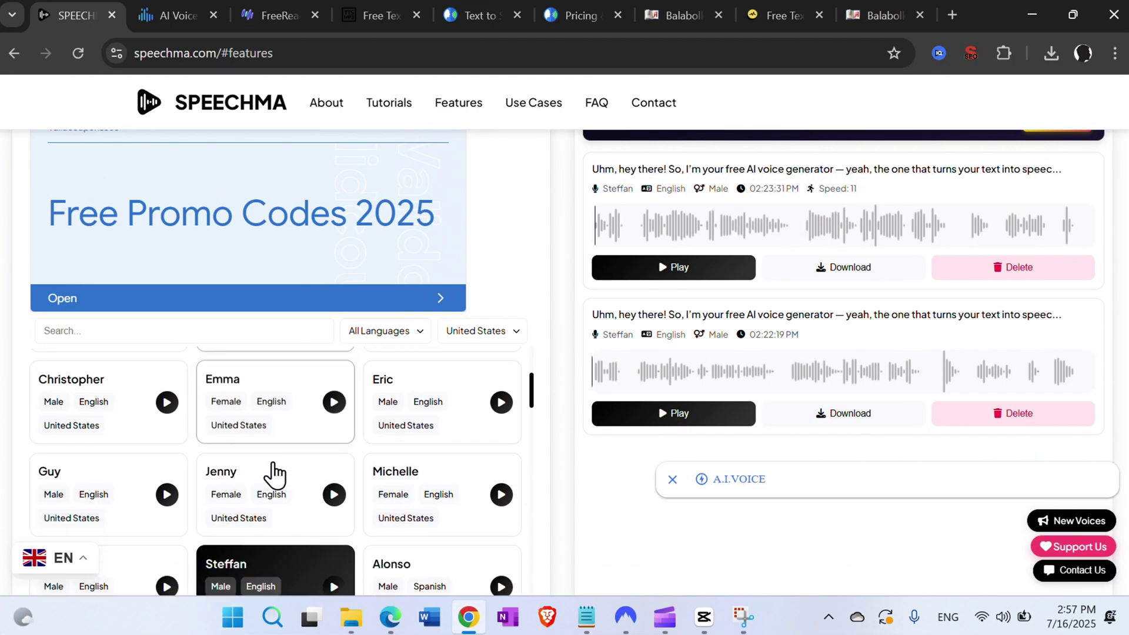
scroll(273, 471, "down", 7)
scroll(365, 385, "up", 6)
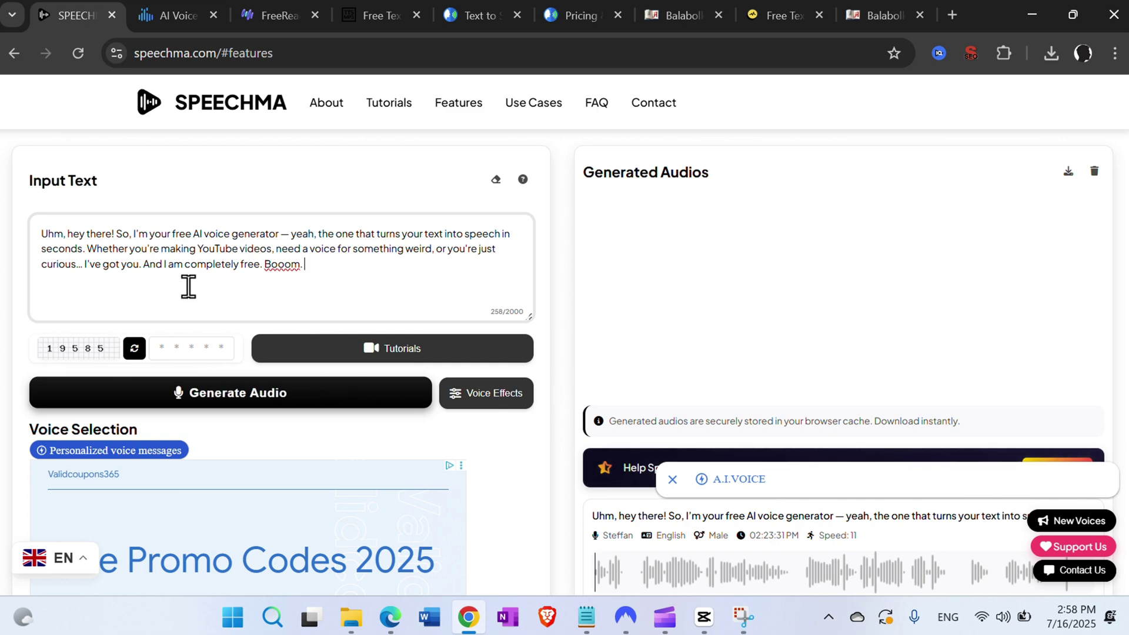
key("ctrl+a")
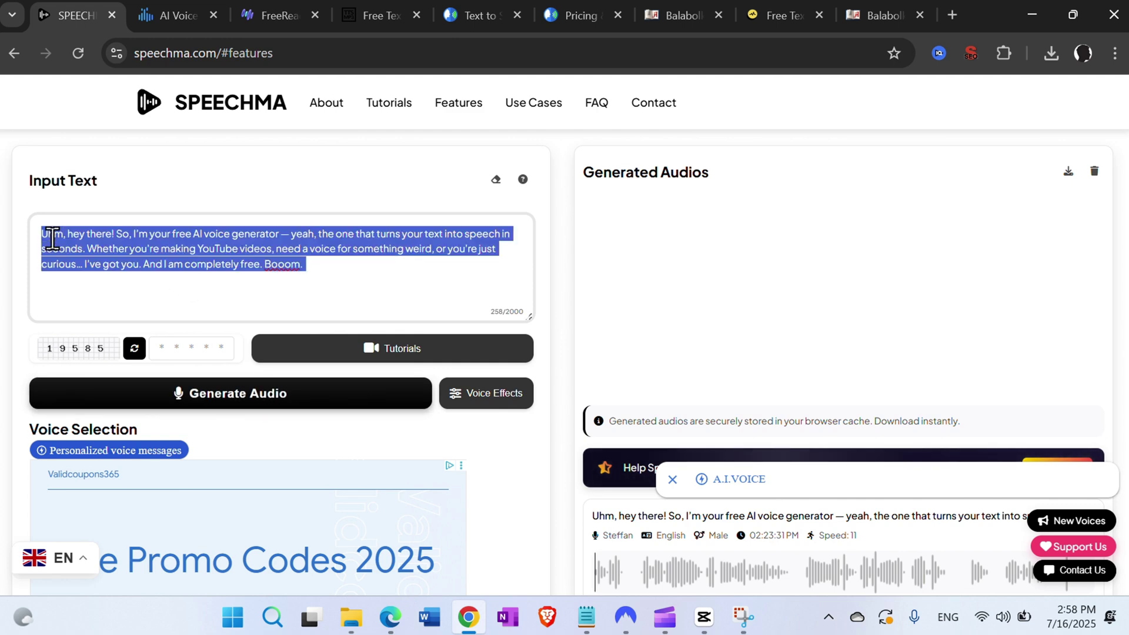
left_click(180, 233)
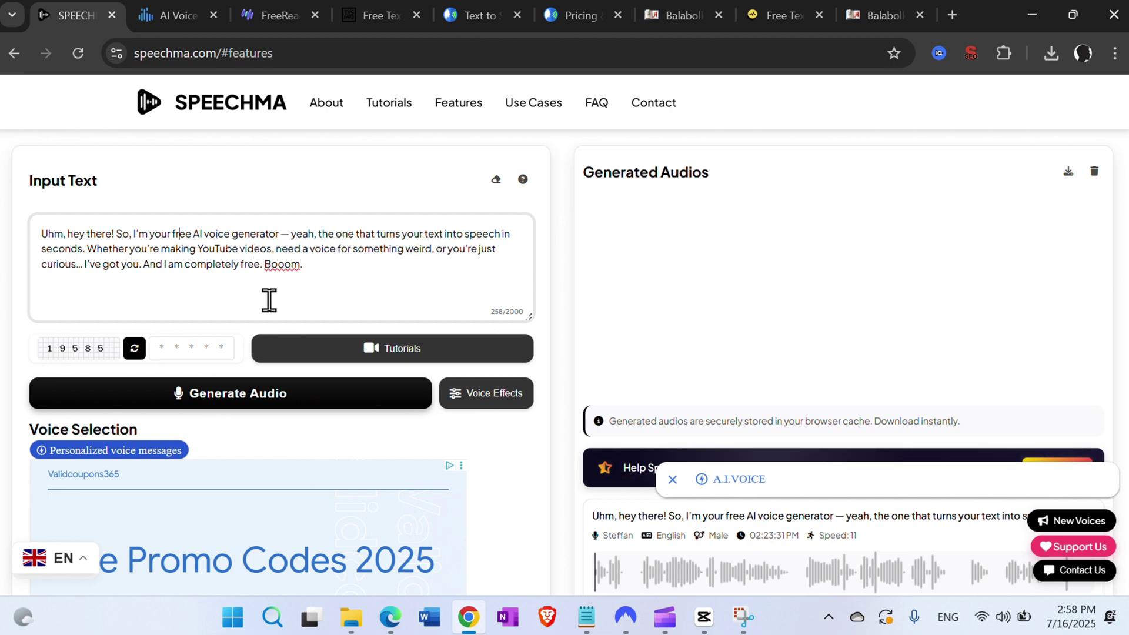
Generate a Steffan voice clip of the paragraph after entering the captcha code
left_click(243, 416)
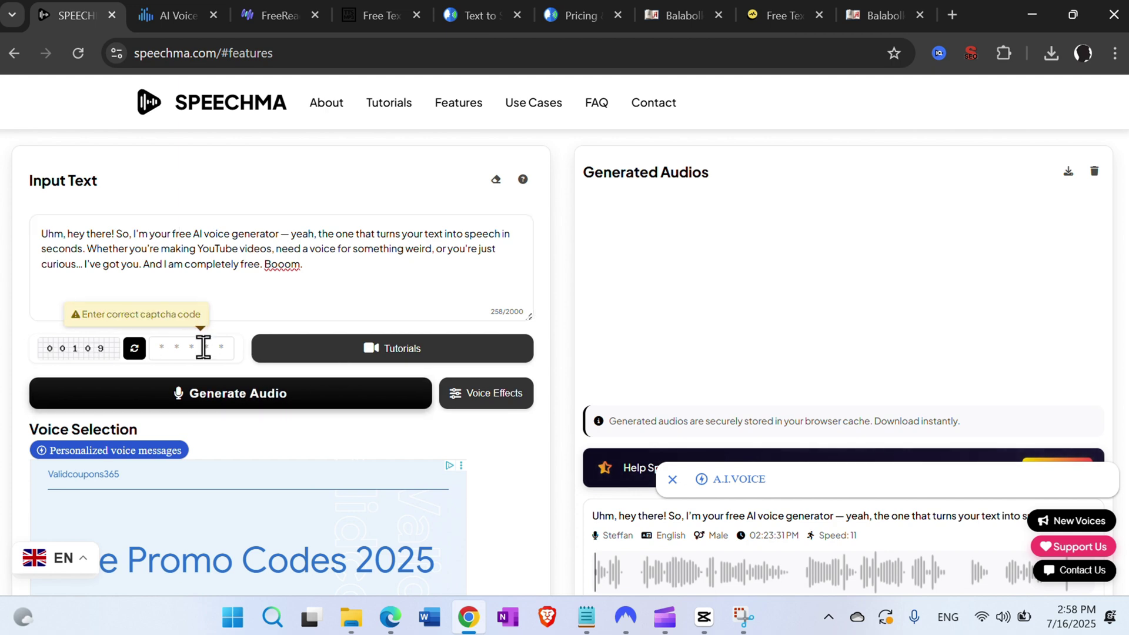
type("00109")
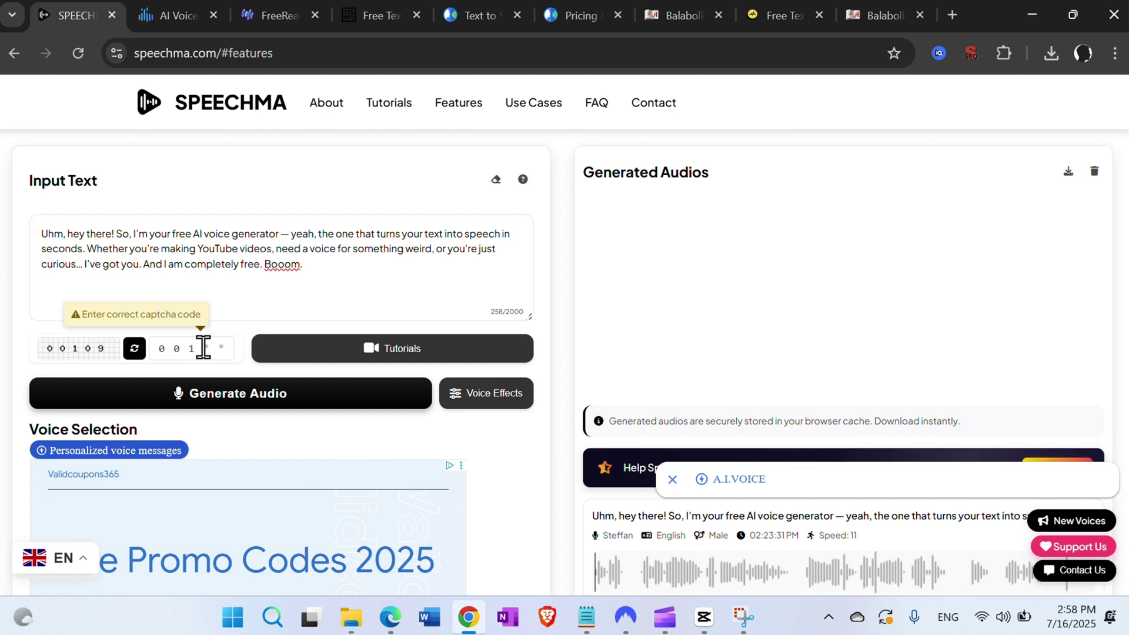
left_click(254, 388)
scroll(675, 422, "down", 3)
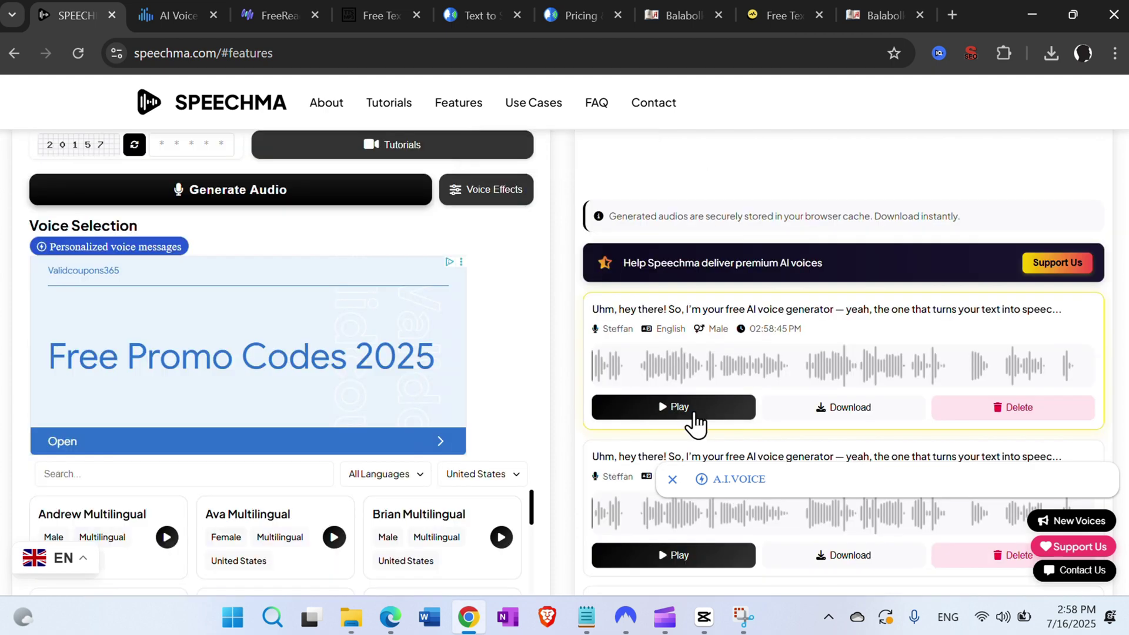
Play the new clip and download it as a 111 KB MP3
left_click(666, 412)
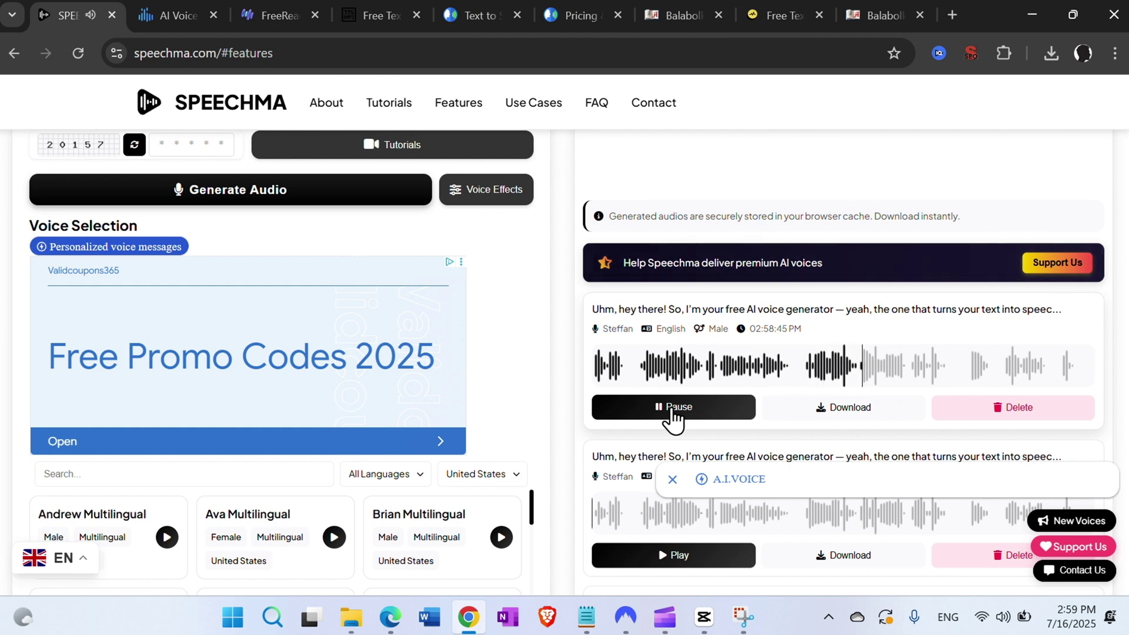
left_click(1028, 378)
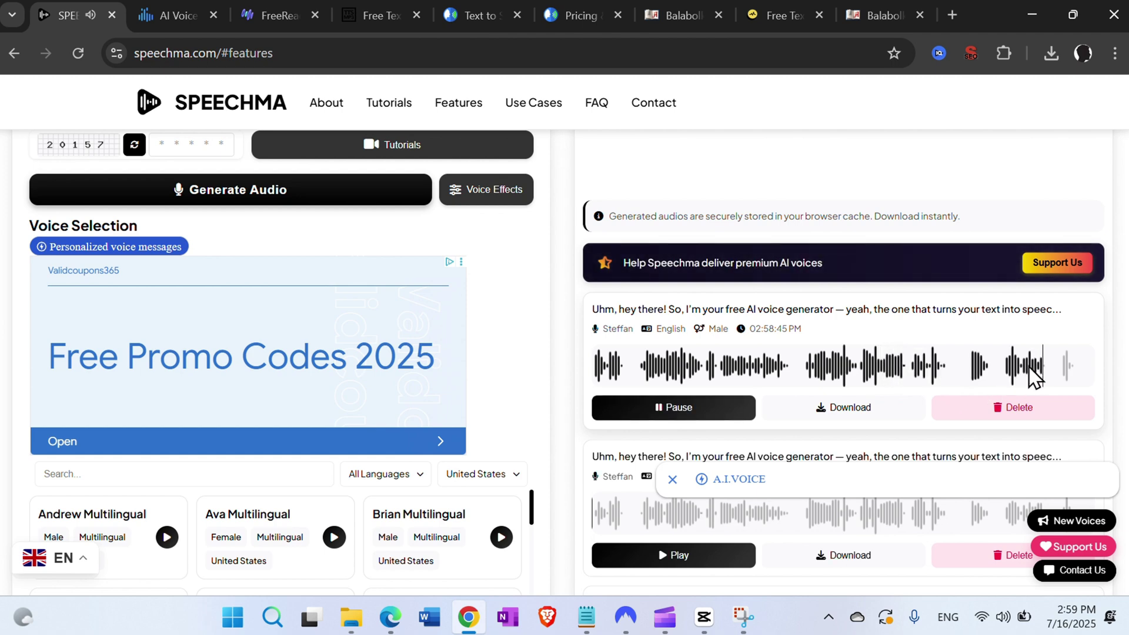
left_click(825, 418)
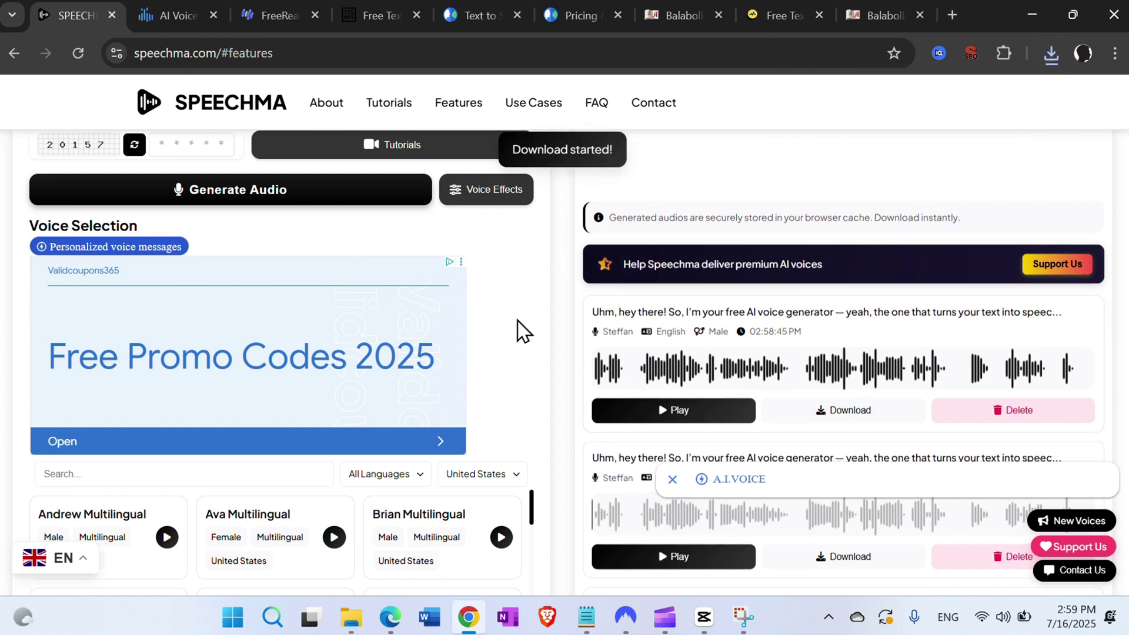
scroll(522, 327, "up", 2)
Play the sample paragraph on aivoicegenerator.com in the [Standard, Male] Matthew voice
left_click(145, 15)
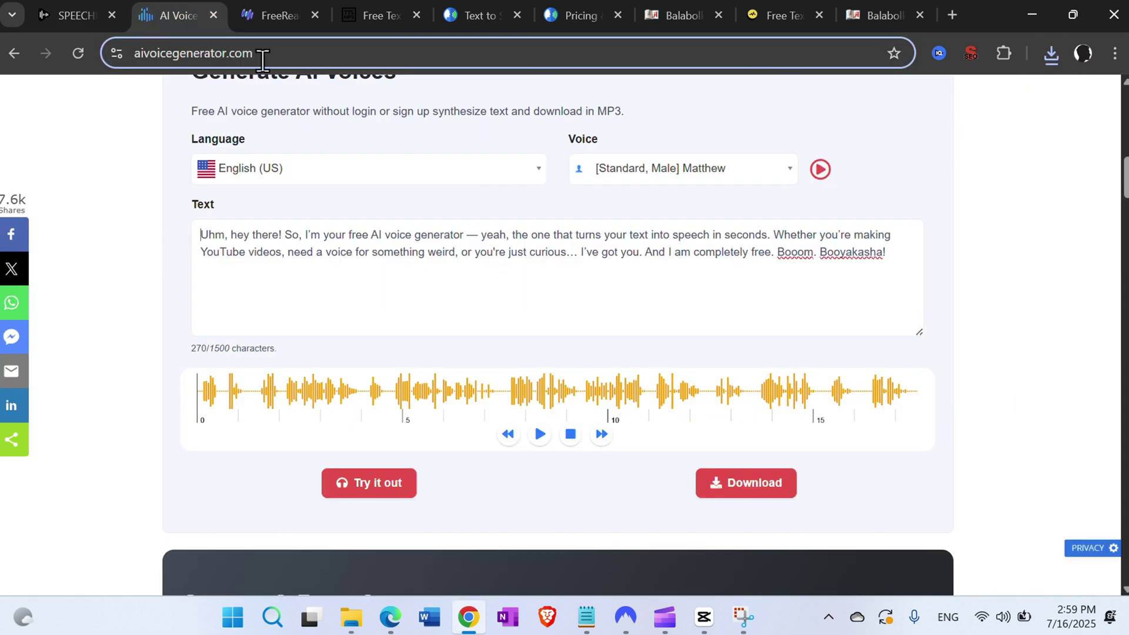
scroll(417, 201, "up", 2)
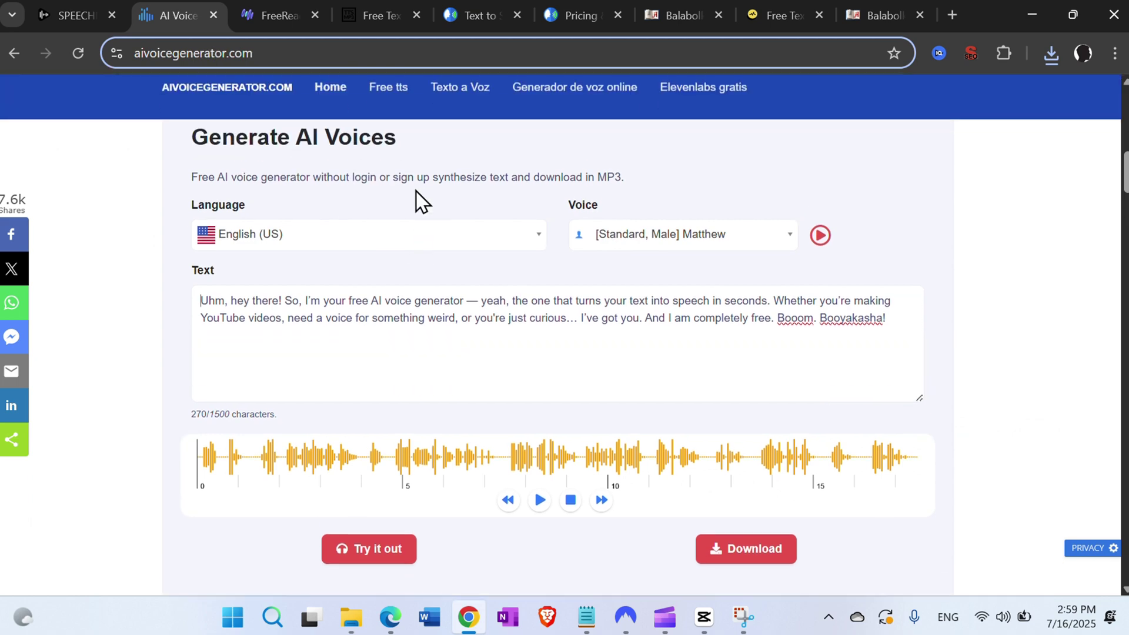
scroll(420, 201, "down", 1)
scroll(421, 202, "down", 1)
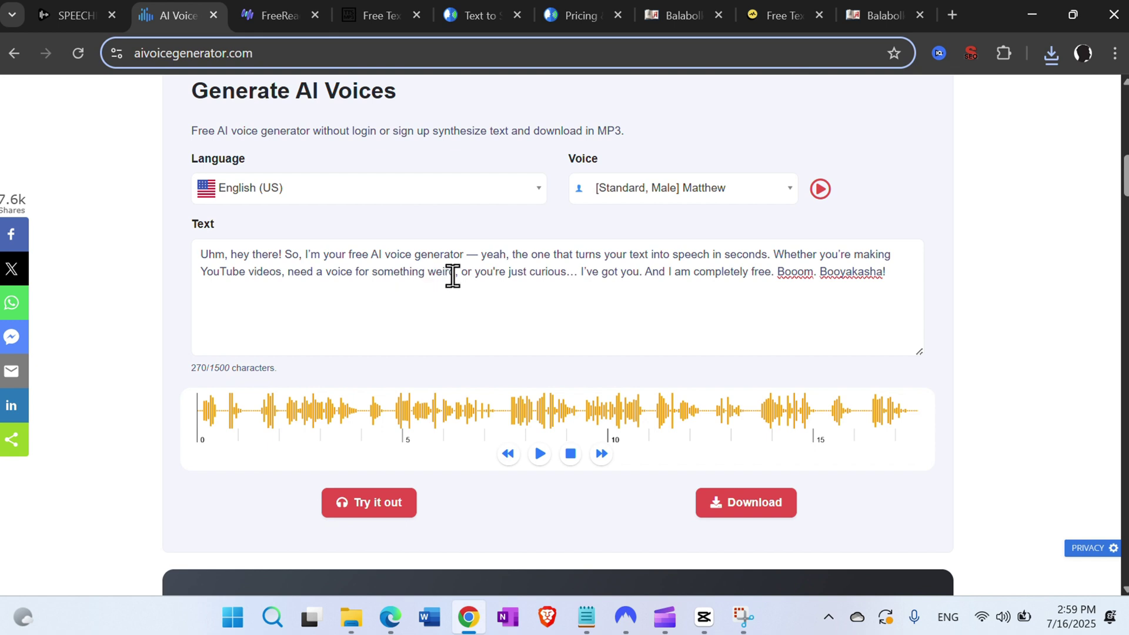
left_click(704, 192)
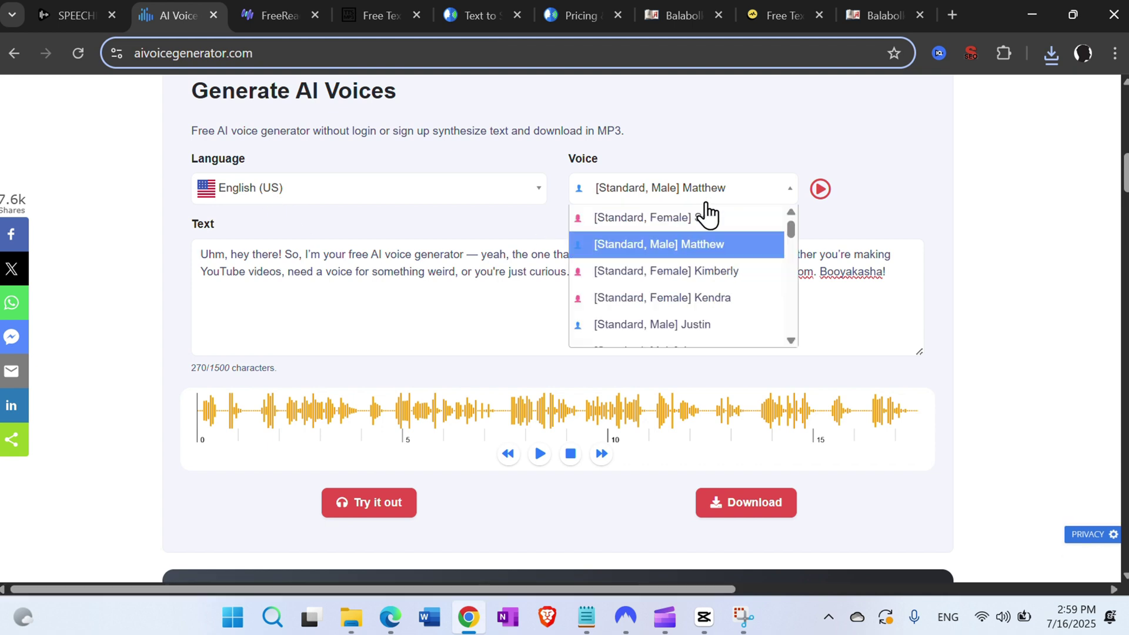
left_click(355, 271)
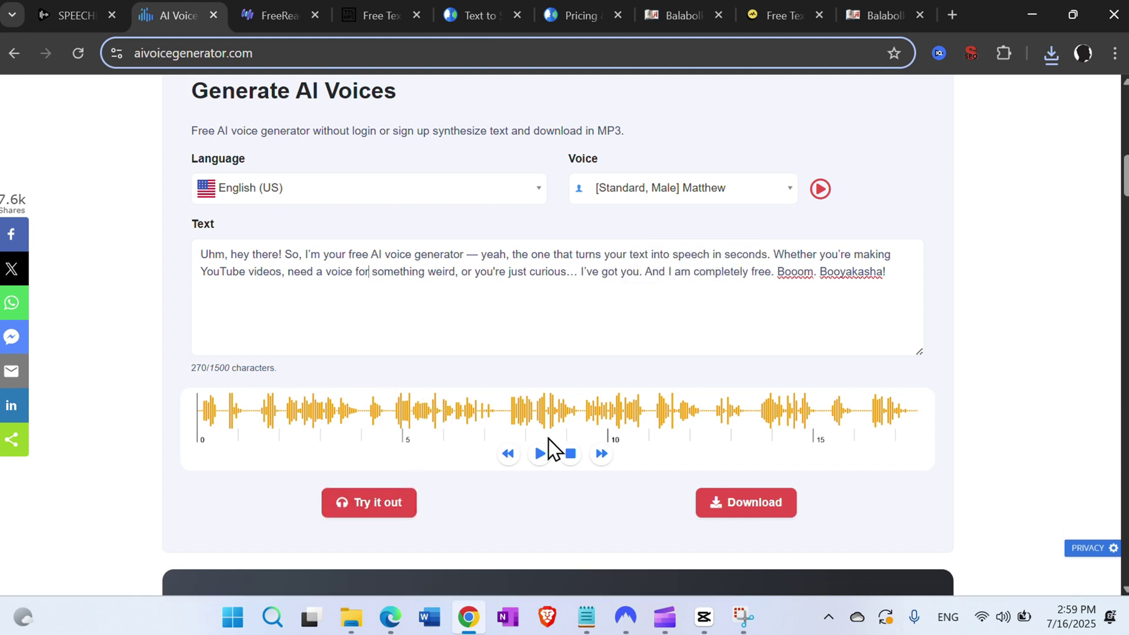
left_click(539, 454)
On FreeReadText, keep the Guy (Male) voice for the sample paragraph
left_click(271, 14)
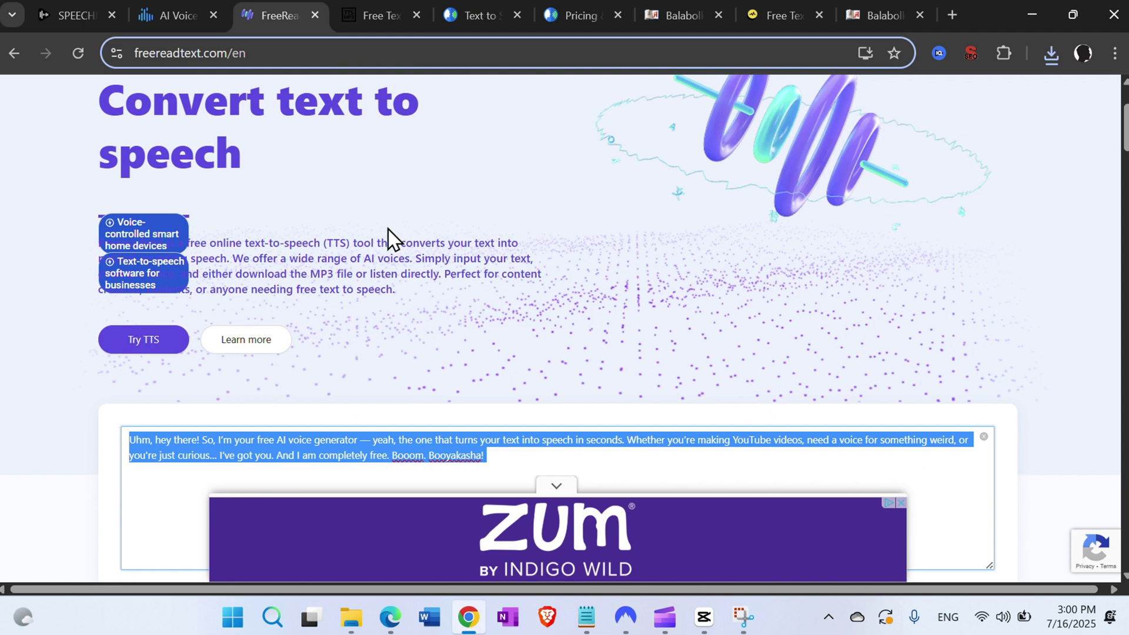
scroll(405, 252, "down", 3)
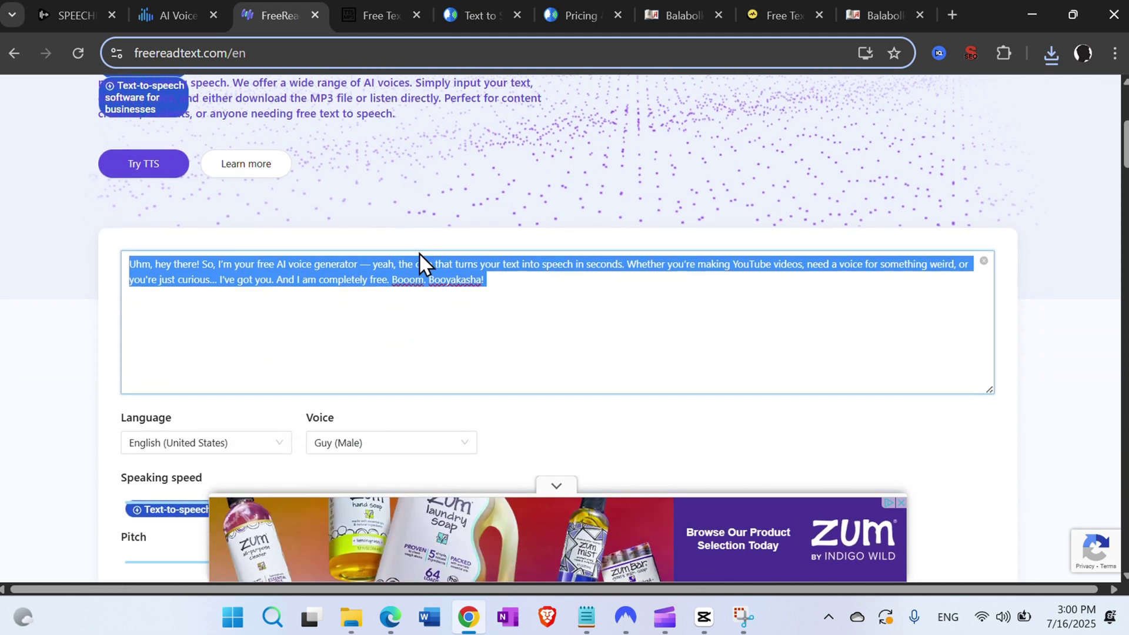
left_click(460, 455)
scroll(481, 347, "down", 2)
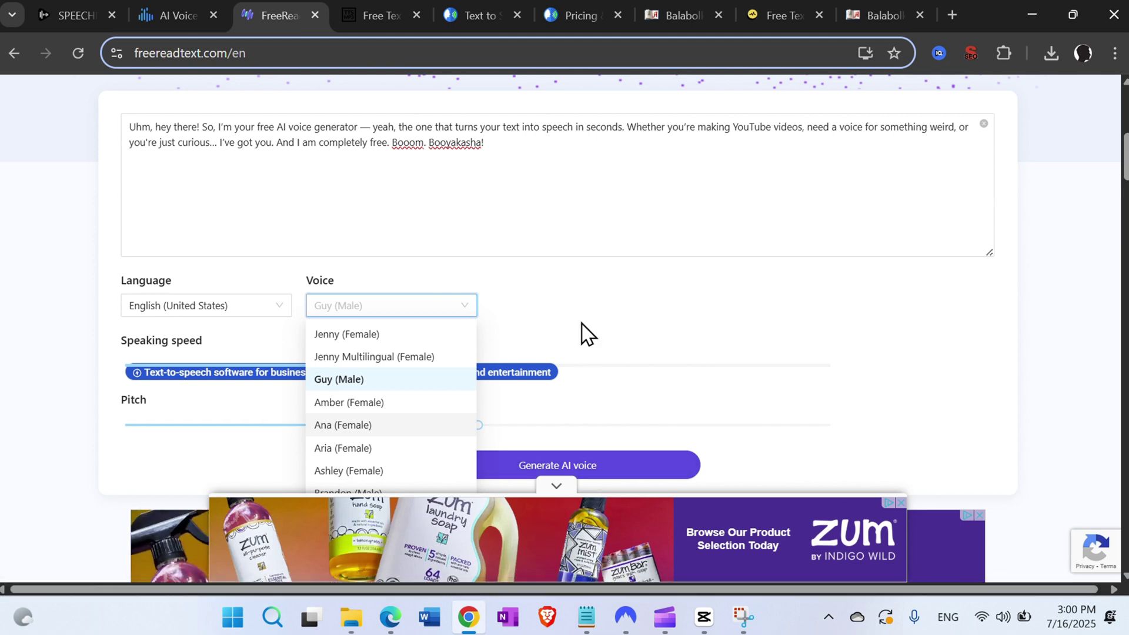
left_click(566, 244)
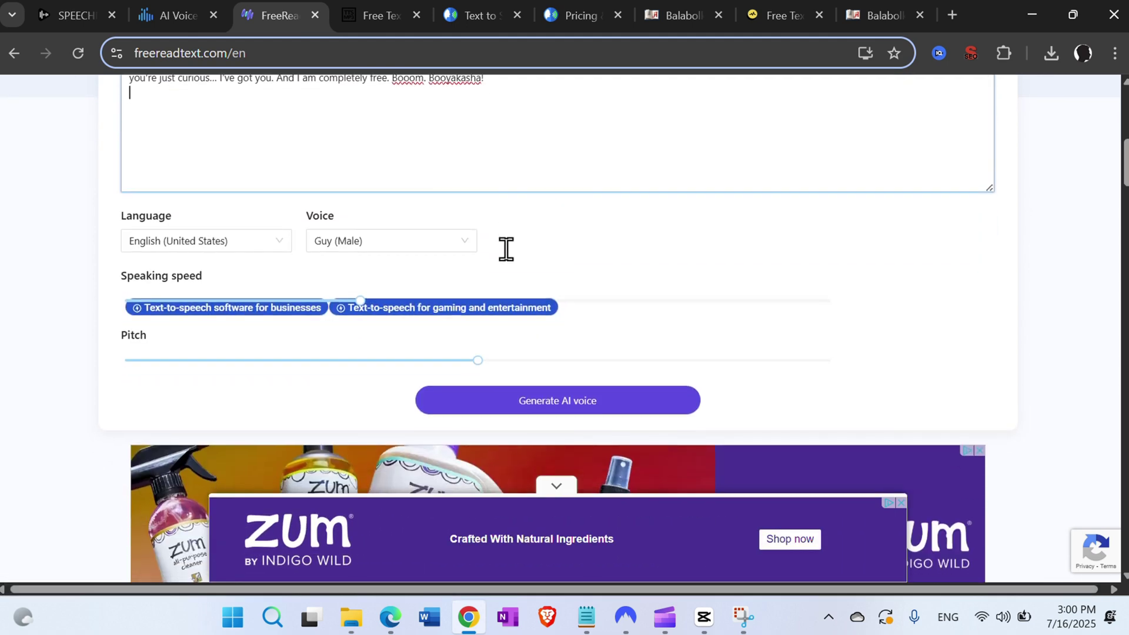
Generate the 20-second speech clip and pause it at 0:09
scroll(509, 254, "down", 2)
left_click(511, 259)
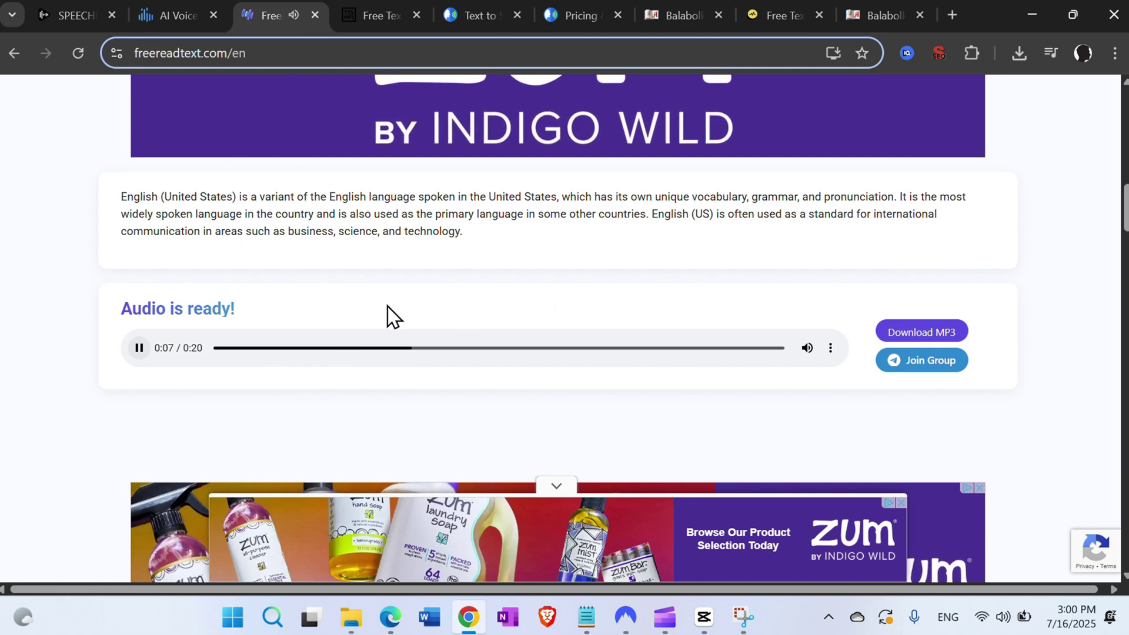
left_click(139, 348)
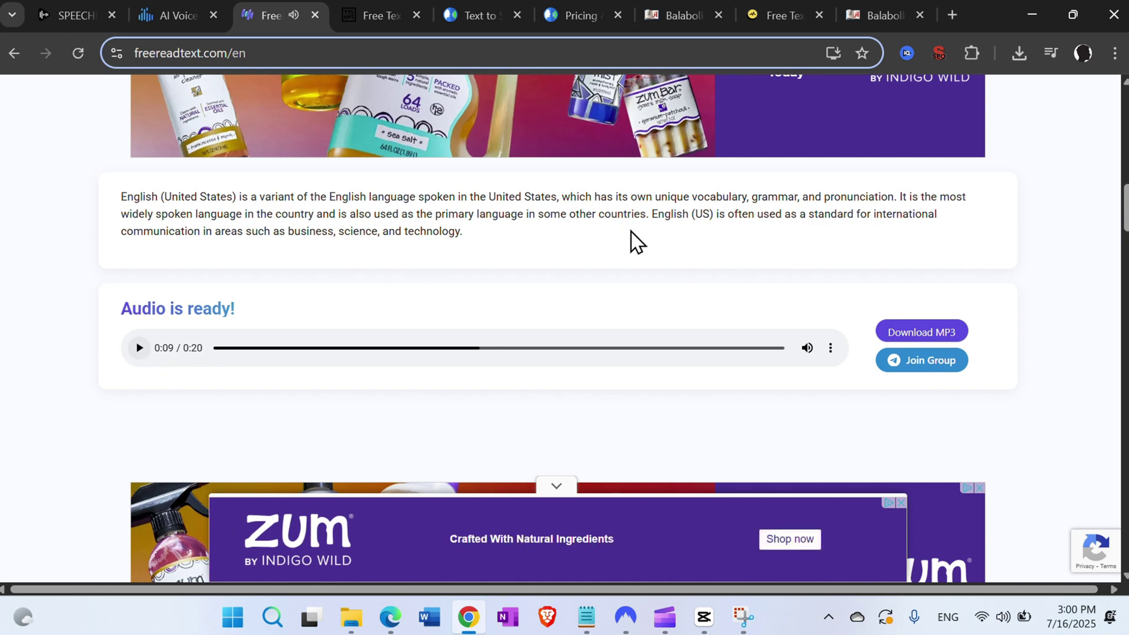
scroll(679, 305, "up", 5)
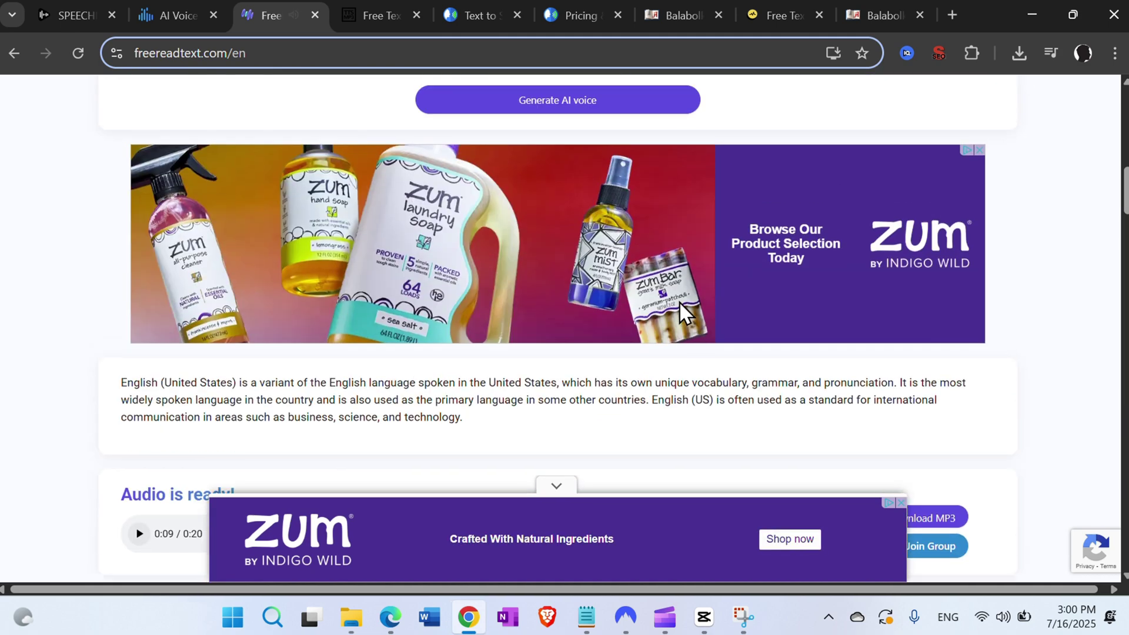
scroll(679, 301, "up", 8)
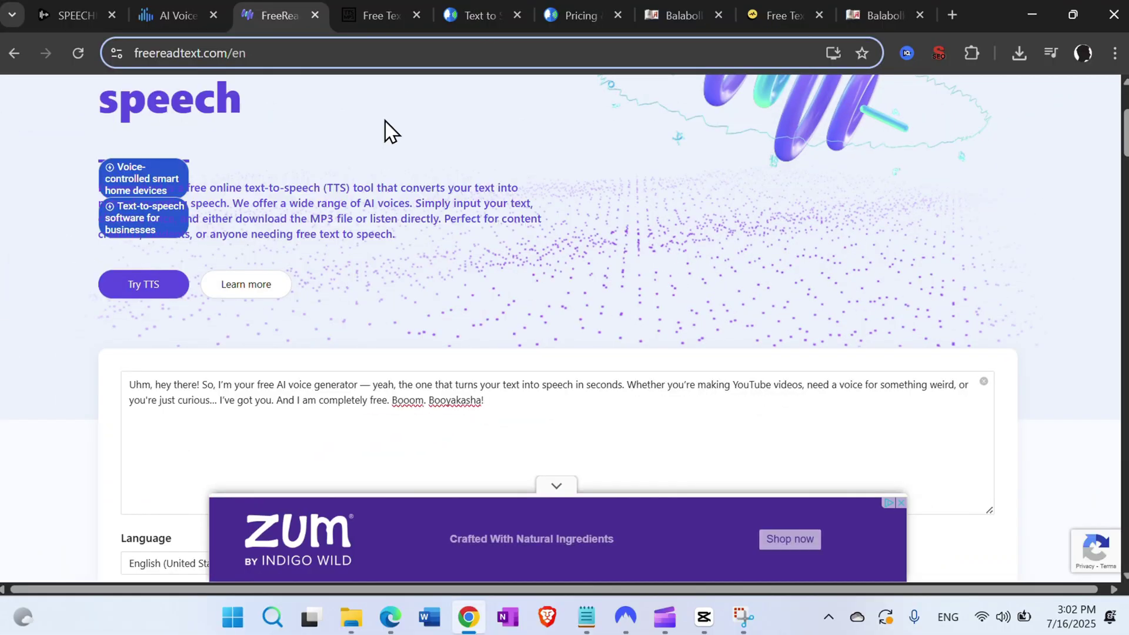
Check the ttsmp3.com address and look through the SSML features list
left_click(370, 14)
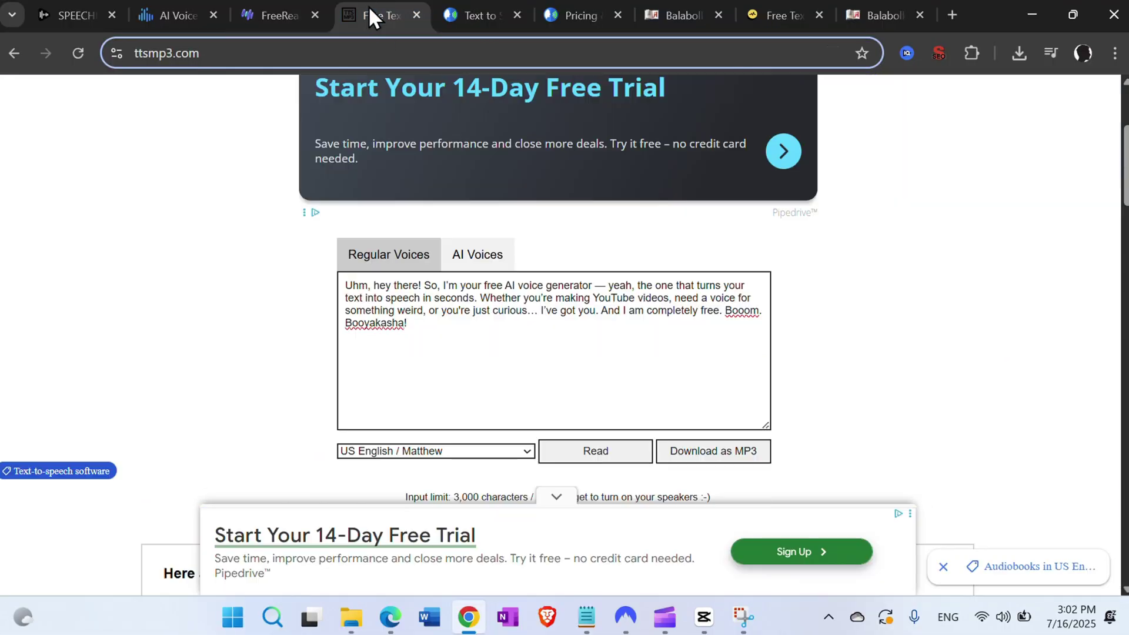
left_click(164, 52)
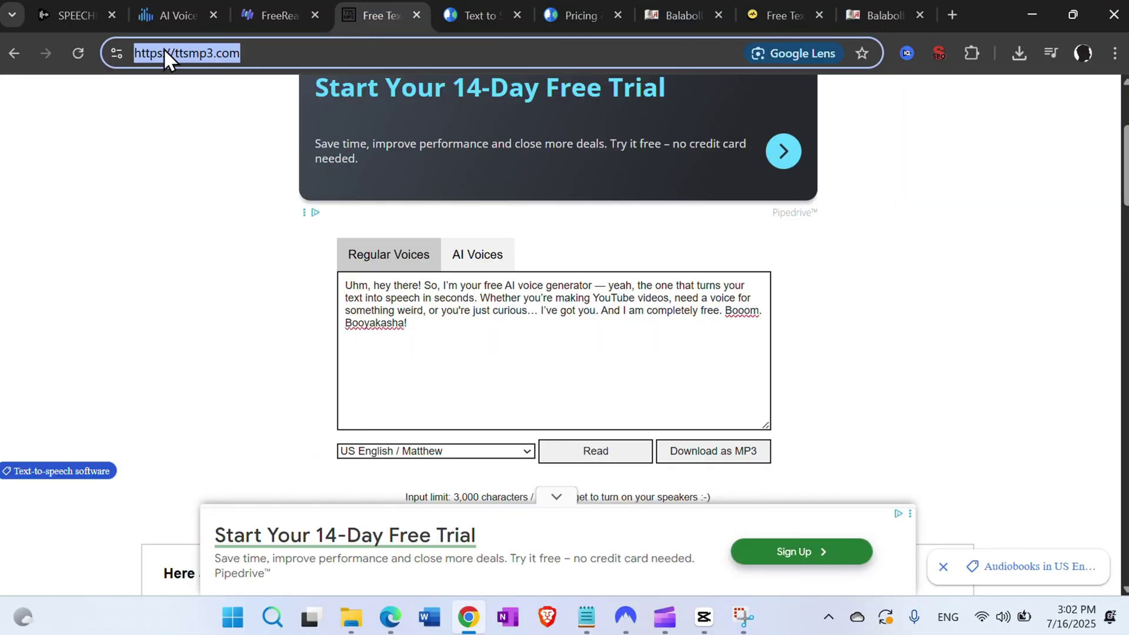
left_click(430, 292)
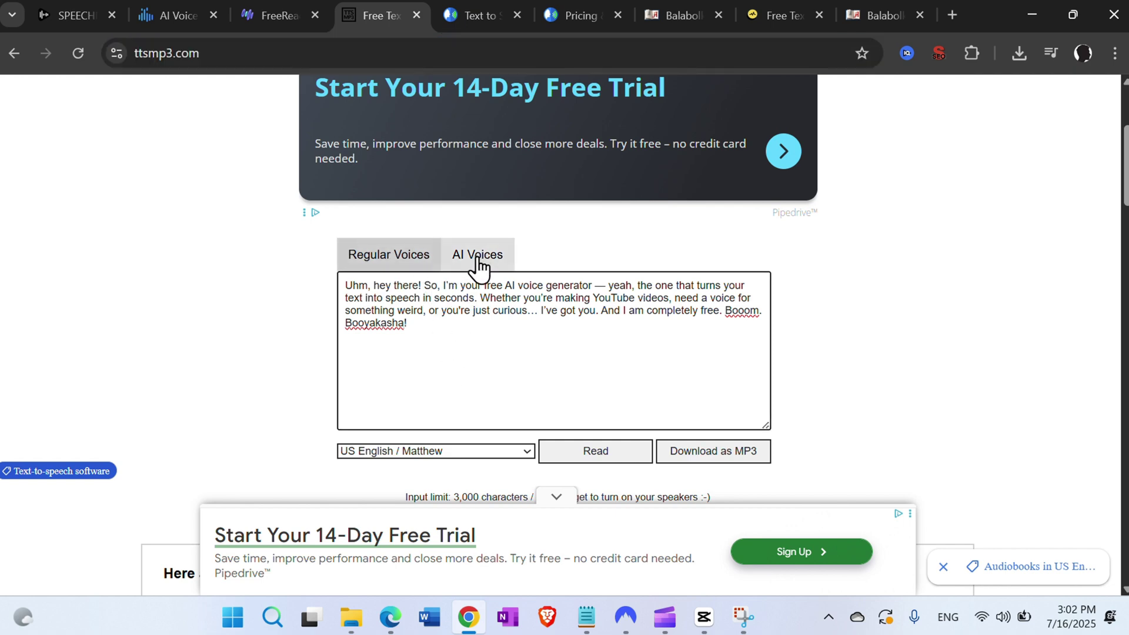
scroll(283, 406, "down", 5)
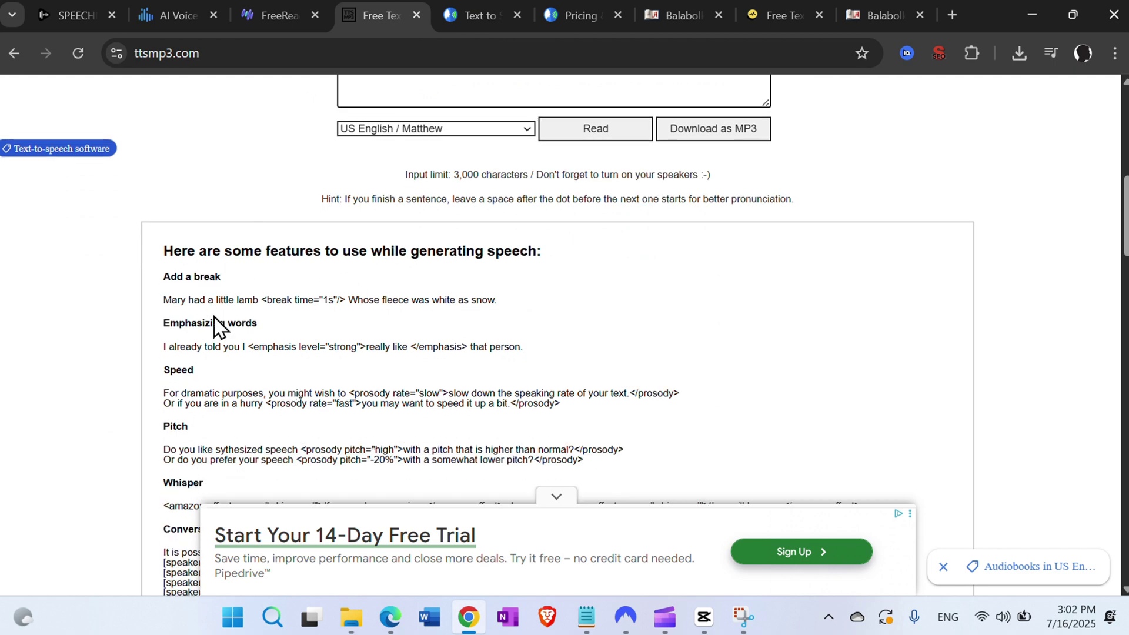
scroll(222, 395, "down", 1)
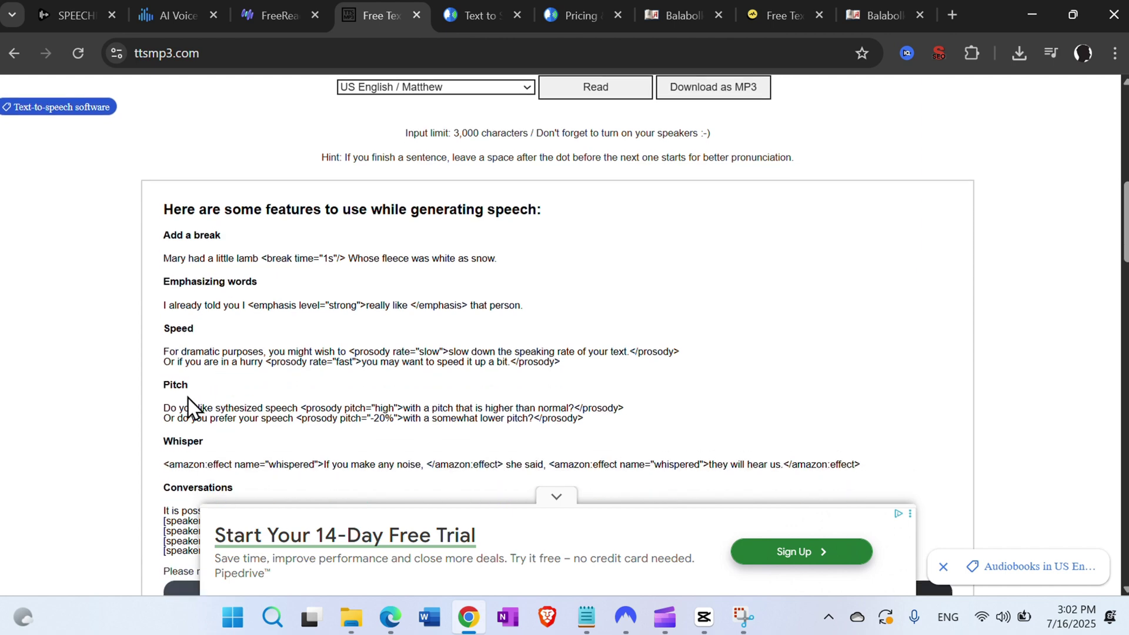
scroll(198, 436, "down", 2)
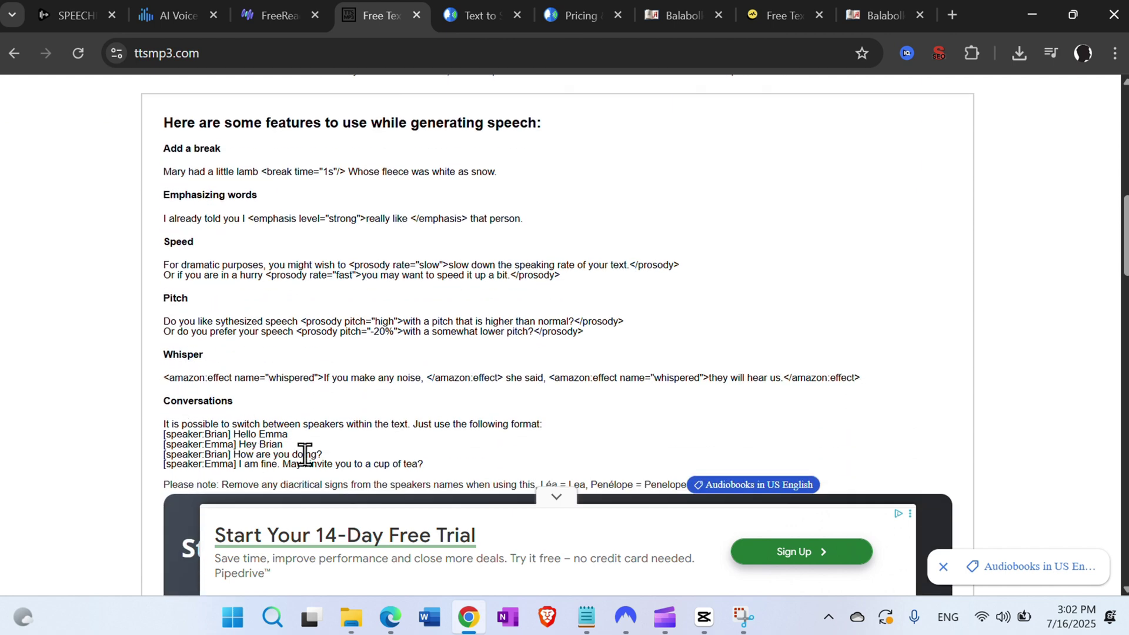
scroll(314, 323, "up", 7)
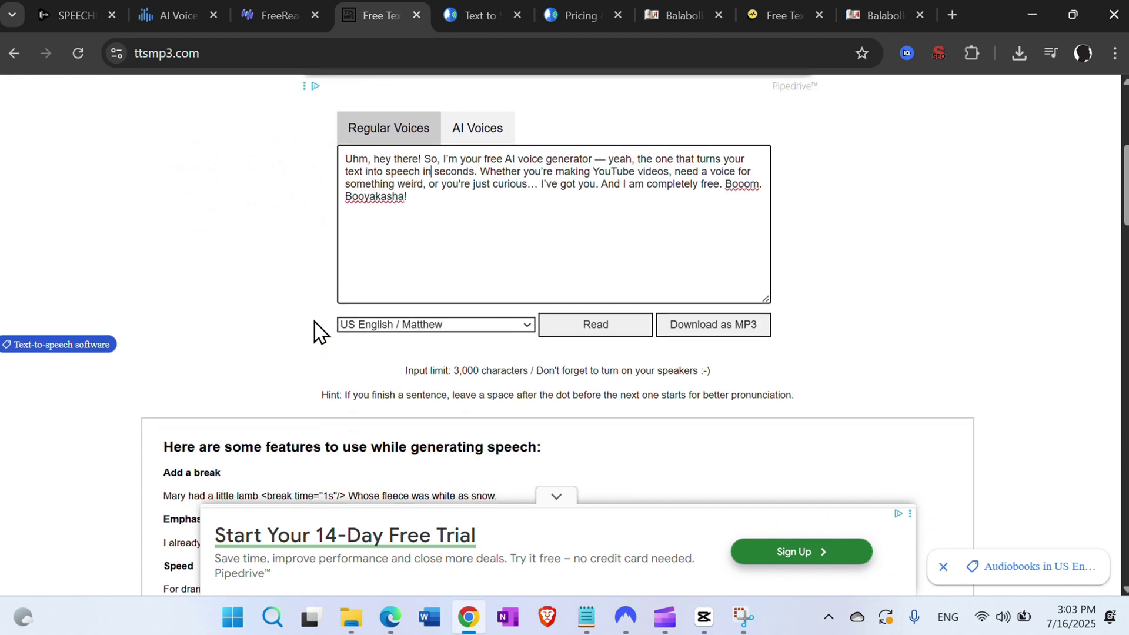
Read the paragraph aloud as Matthew, download the MP3, and highlight the 3,000-character limit
left_click(591, 324)
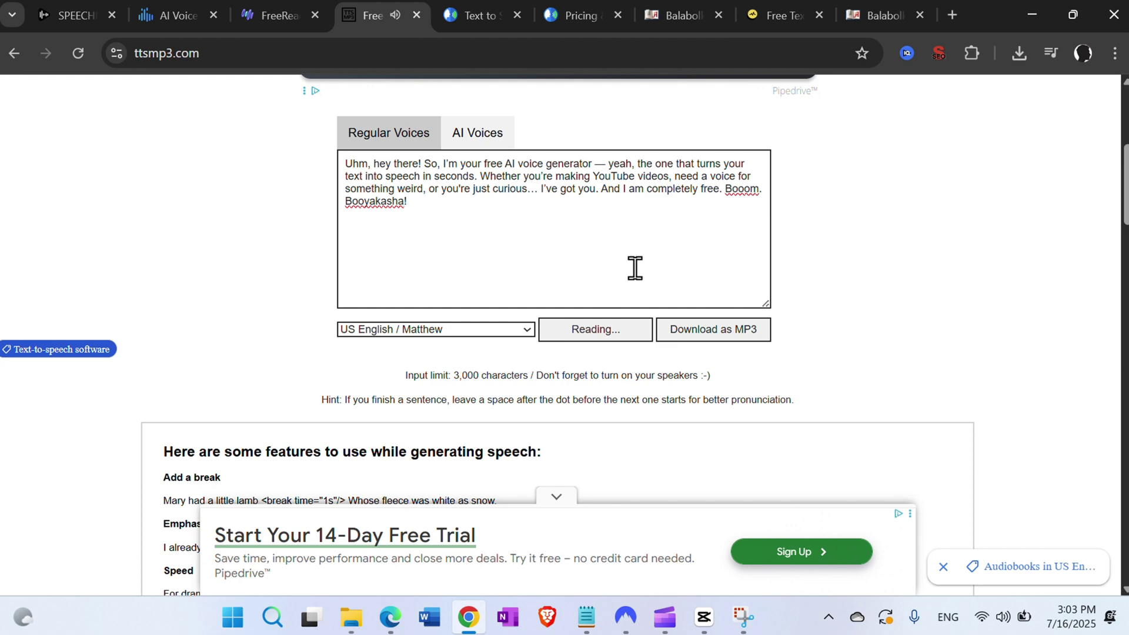
left_click(720, 339)
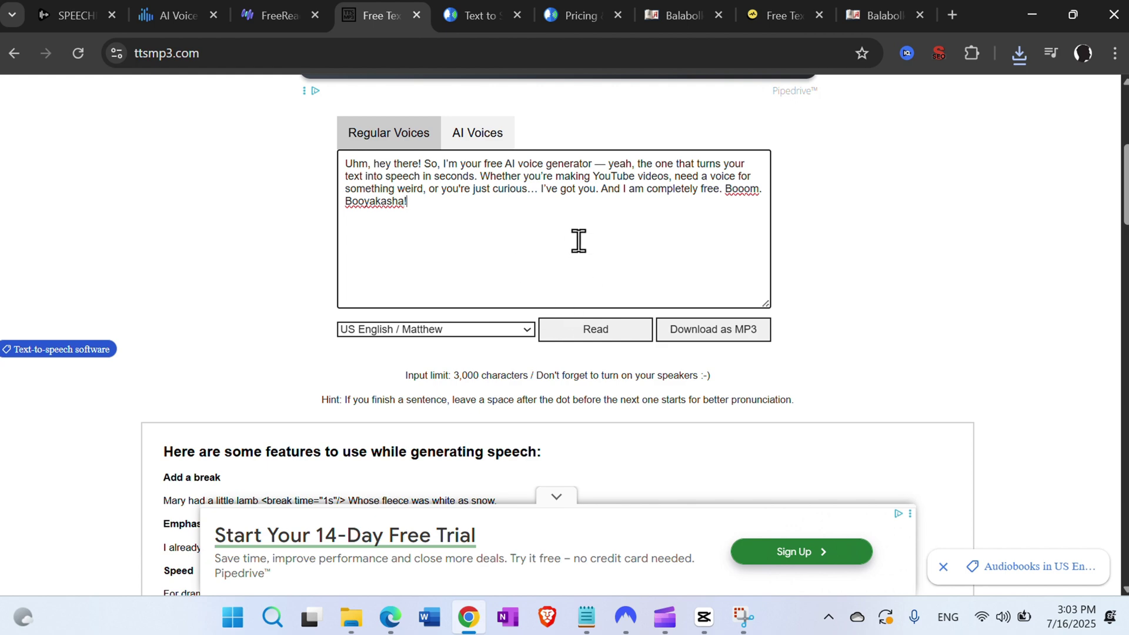
triple_click(447, 374)
left_click(483, 374)
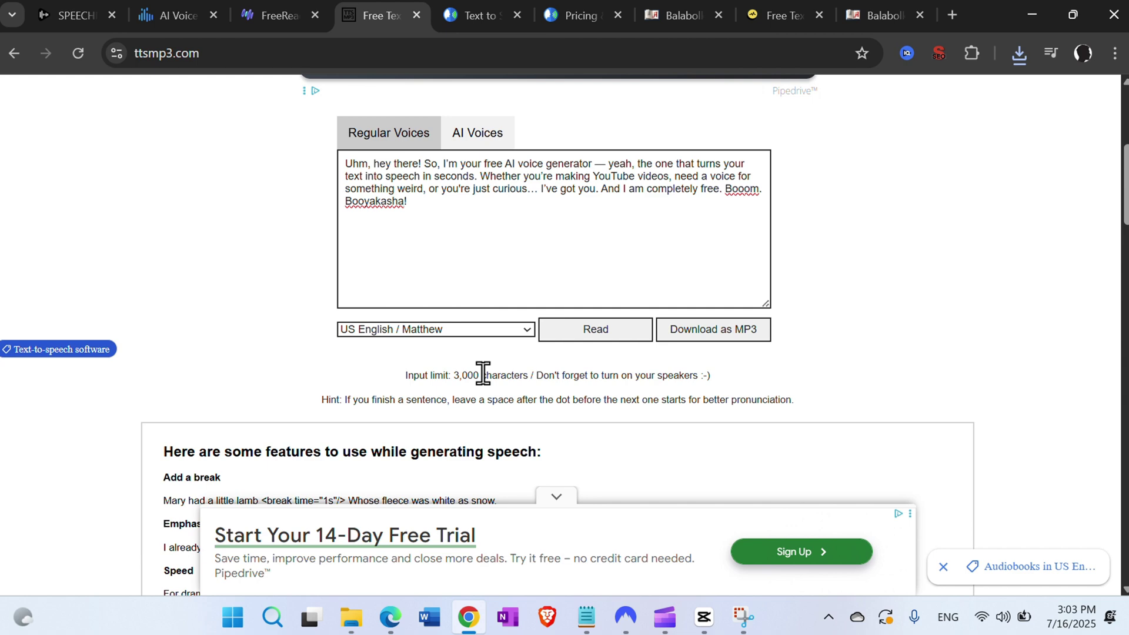
triple_click(483, 374)
left_click(449, 198)
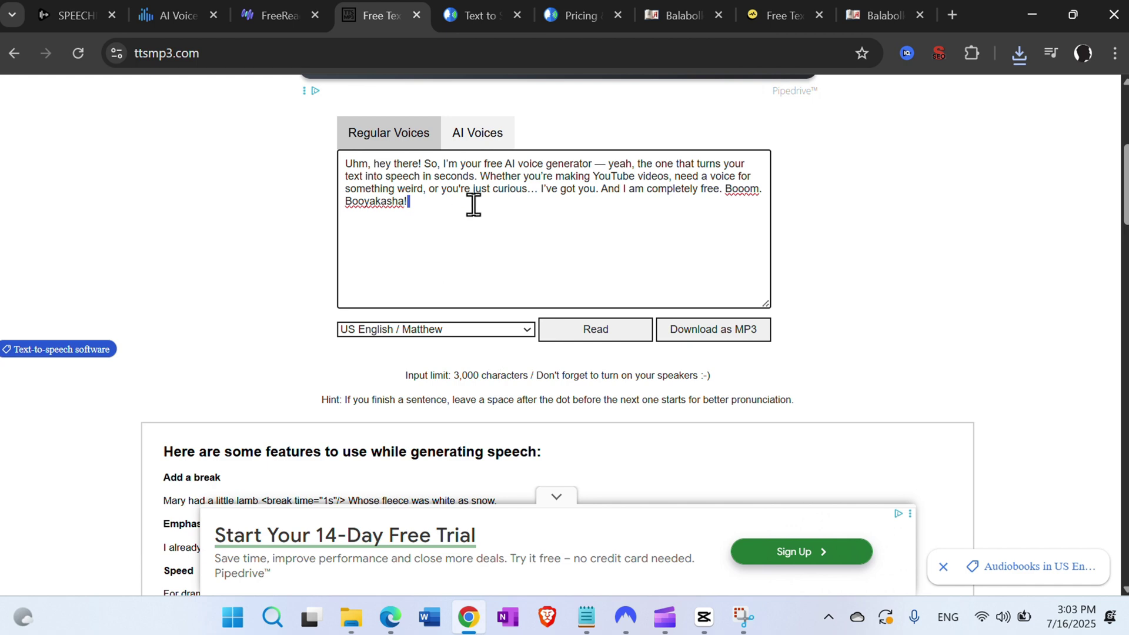
On TTSFree, select the sample paragraph and highlight its 269/500 character count
key("ctrl+Tab")
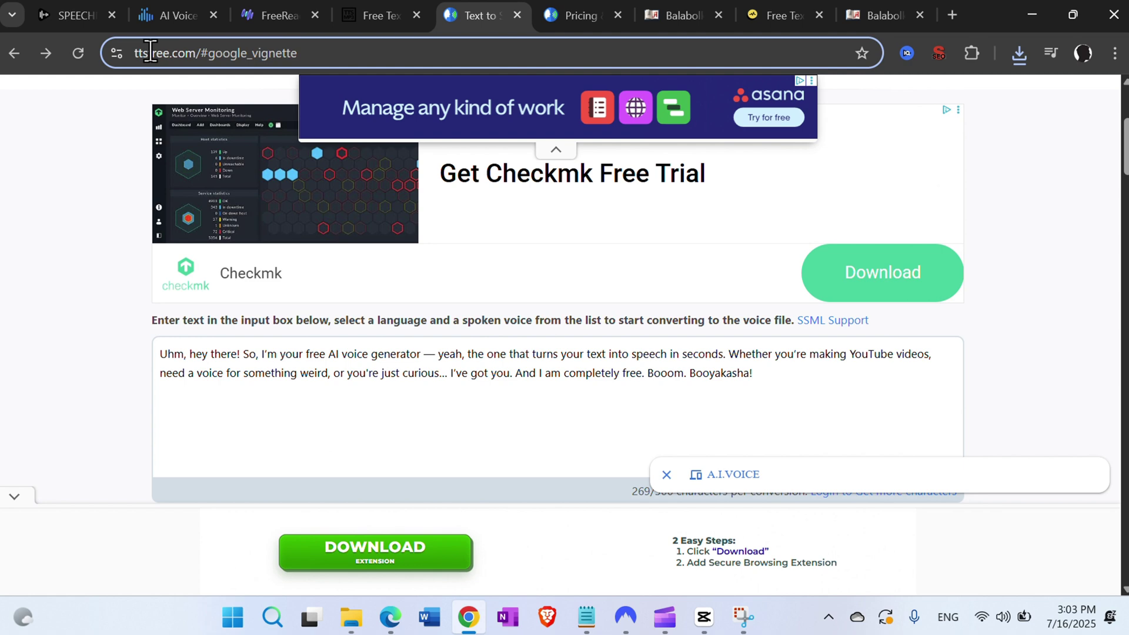
left_click(369, 357)
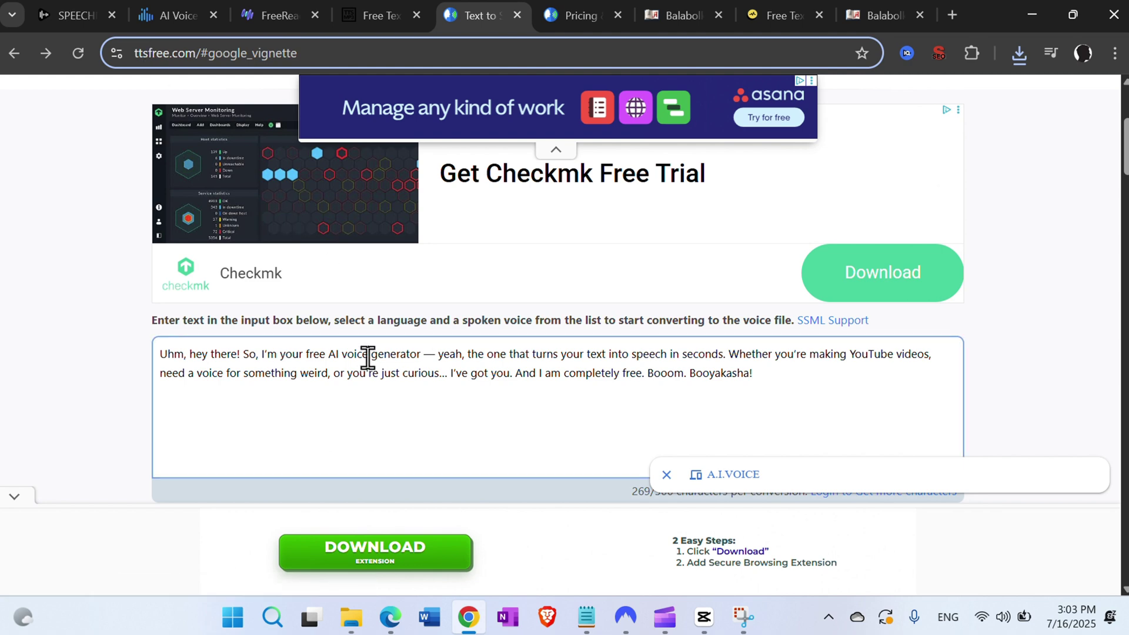
key("ctrl+a")
scroll(444, 365, "down", 2)
triple_click(659, 386)
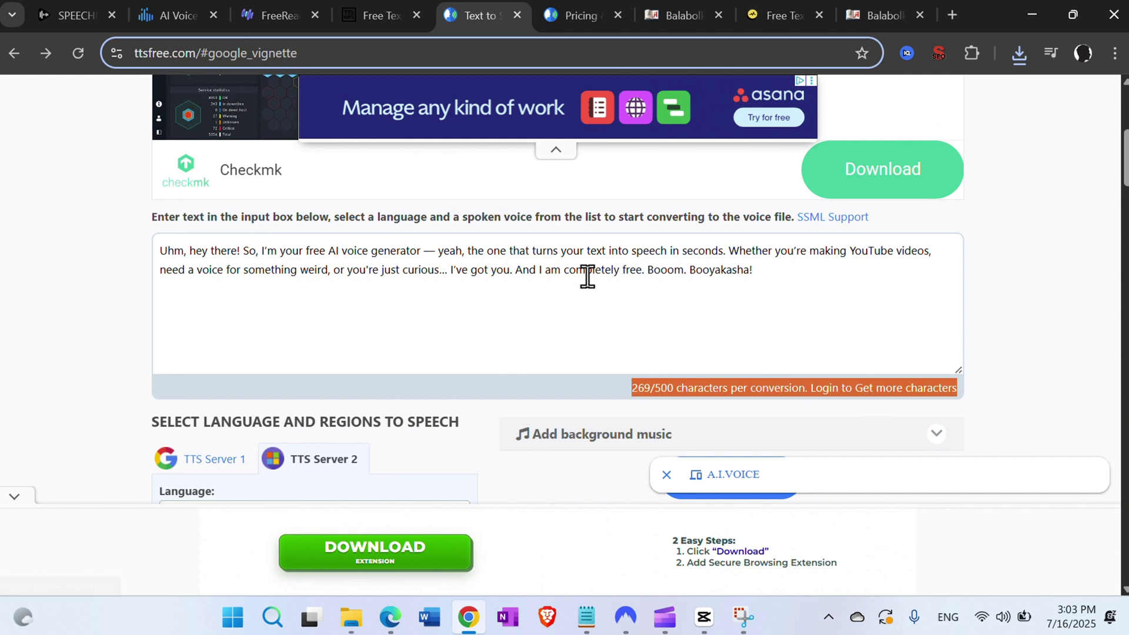
left_click(537, 271)
Play the Christopher voice recording from TTS Server 2 and pause it at 0:08
scroll(538, 274, "down", 3)
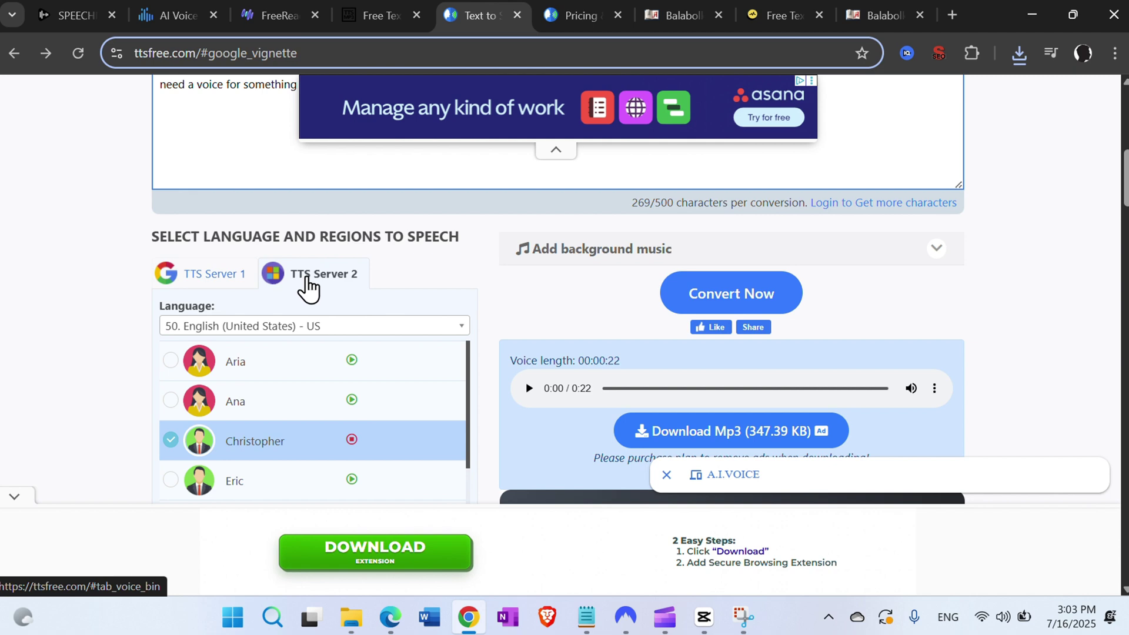
scroll(280, 421, "down", 1)
scroll(279, 421, "down", 1)
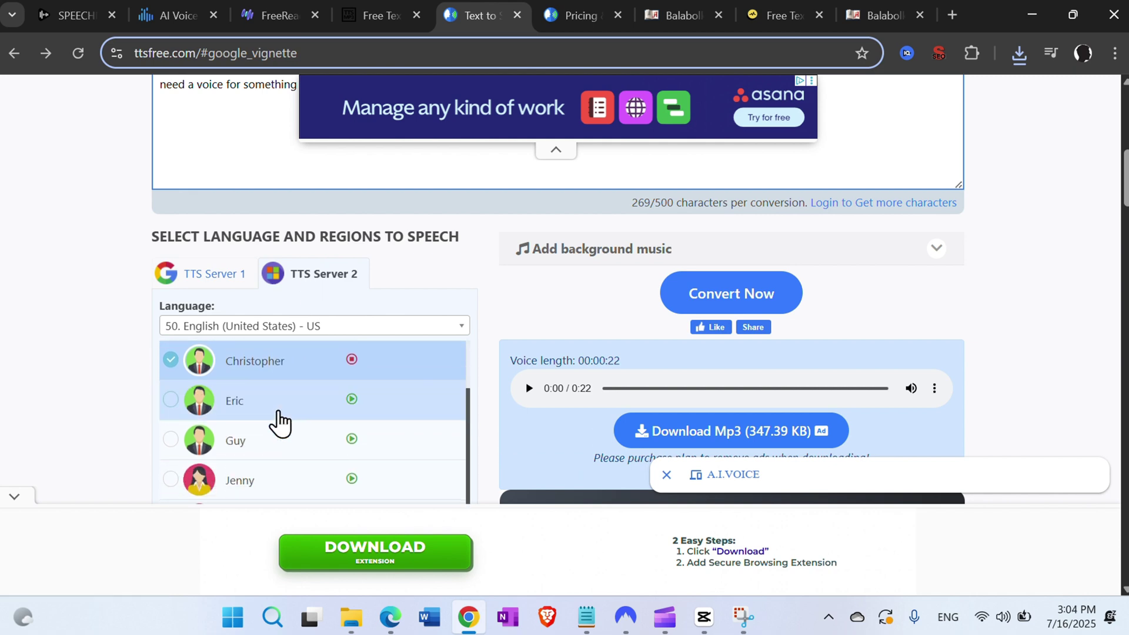
scroll(277, 421, "up", 2)
scroll(566, 313, "down", 1)
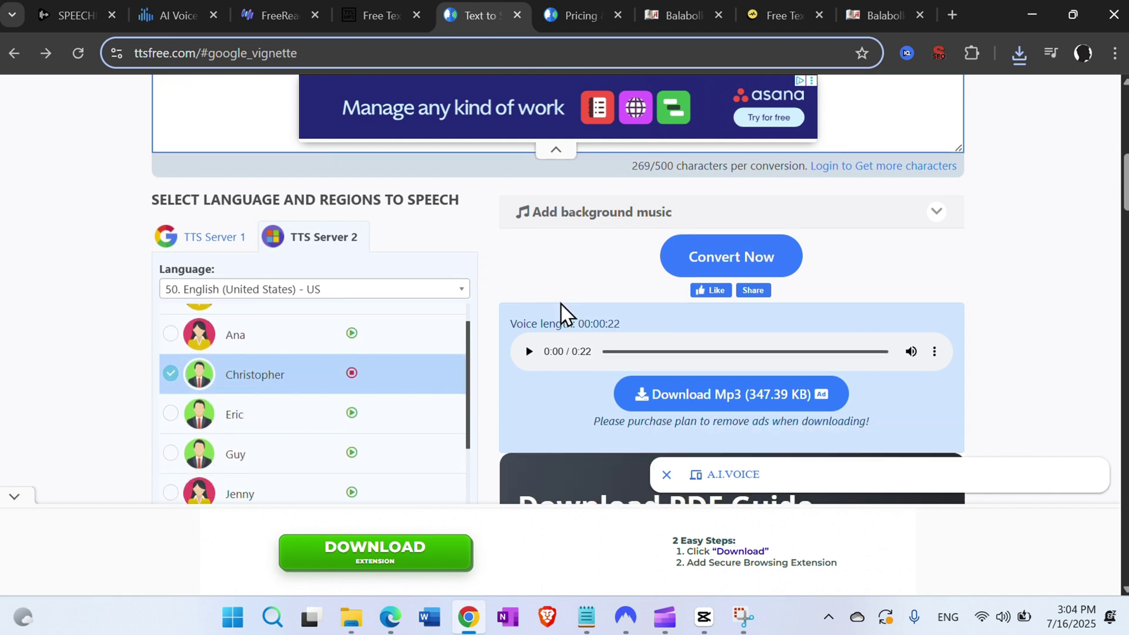
left_click(527, 351)
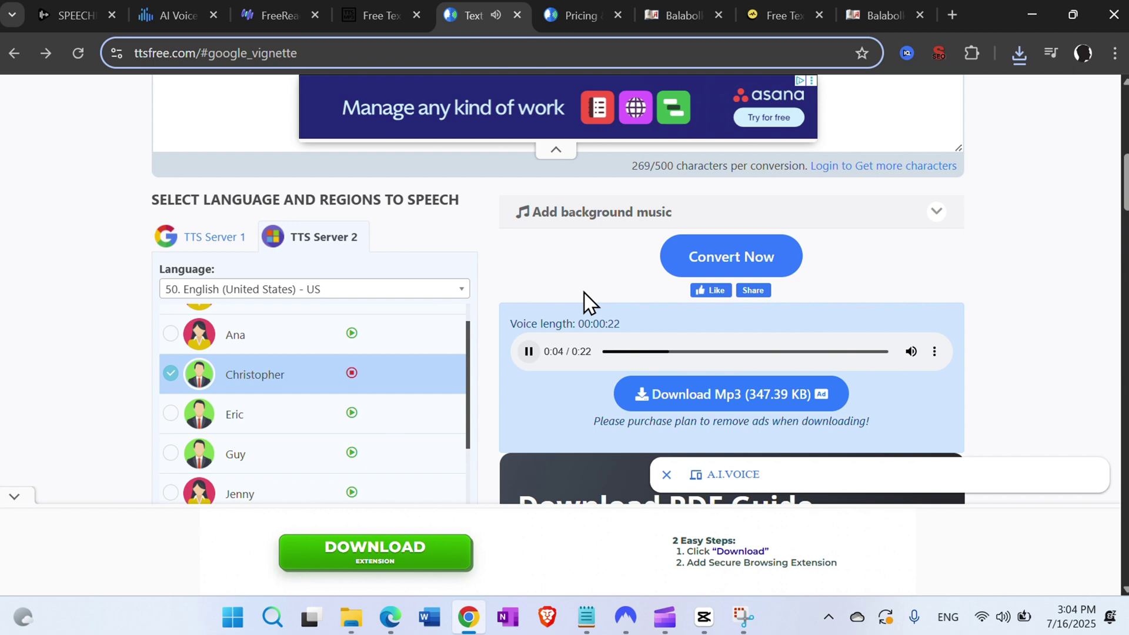
scroll(583, 301, "down", 1)
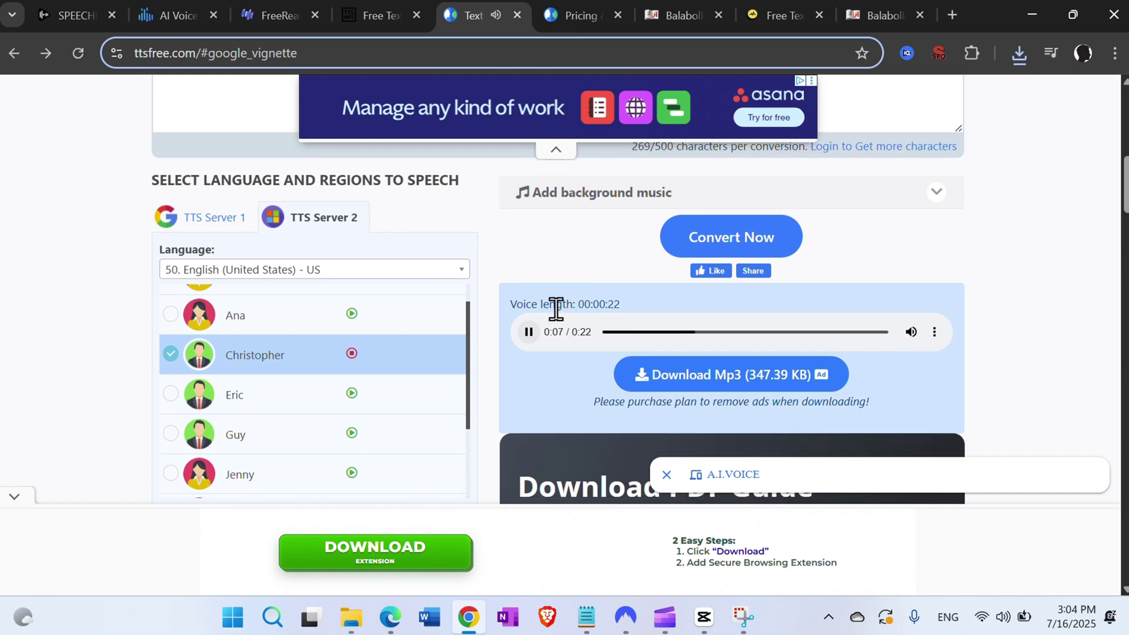
left_click(529, 333)
Scroll the rest of the page and move on to TTSFree's pricing plans
scroll(574, 305, "down", 3)
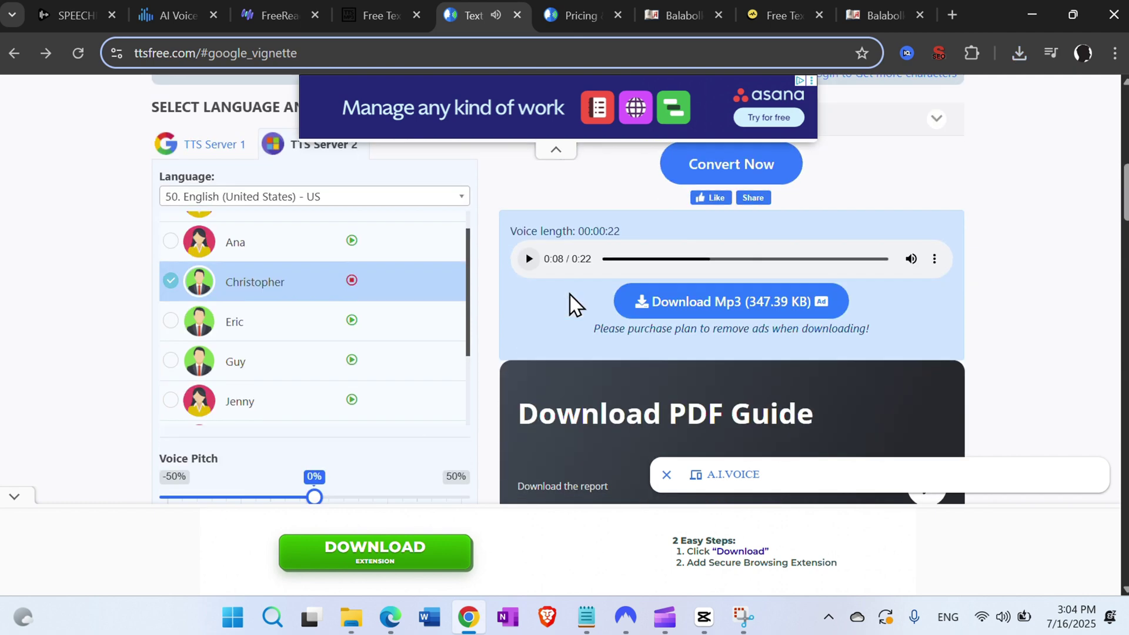
scroll(569, 303, "down", 2)
scroll(576, 297, "up", 2)
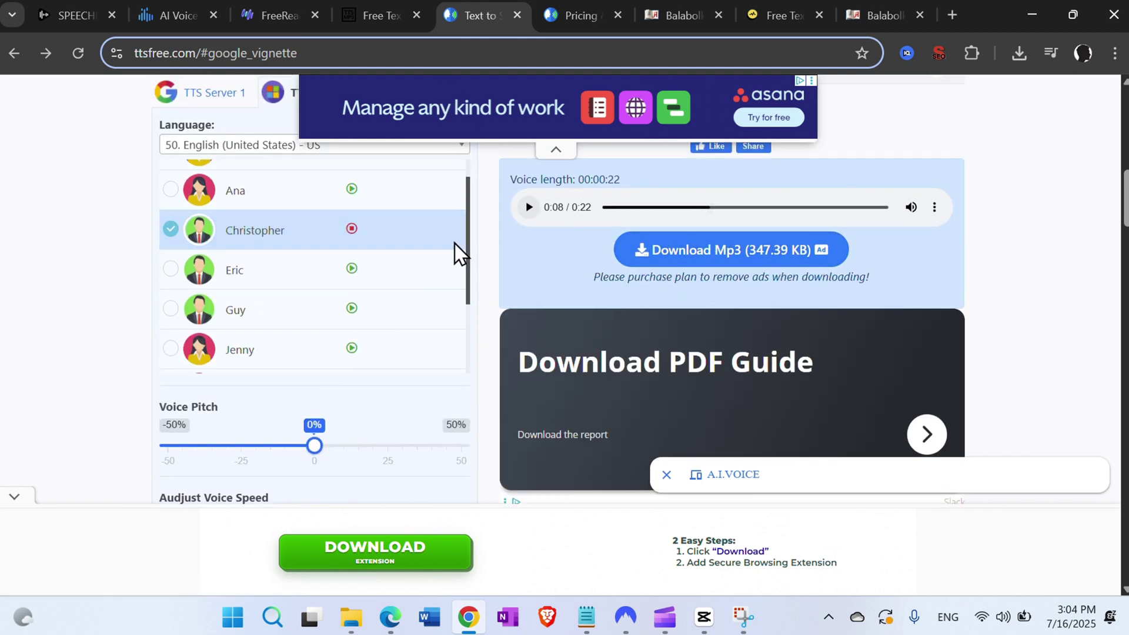
key("ctrl+Tab")
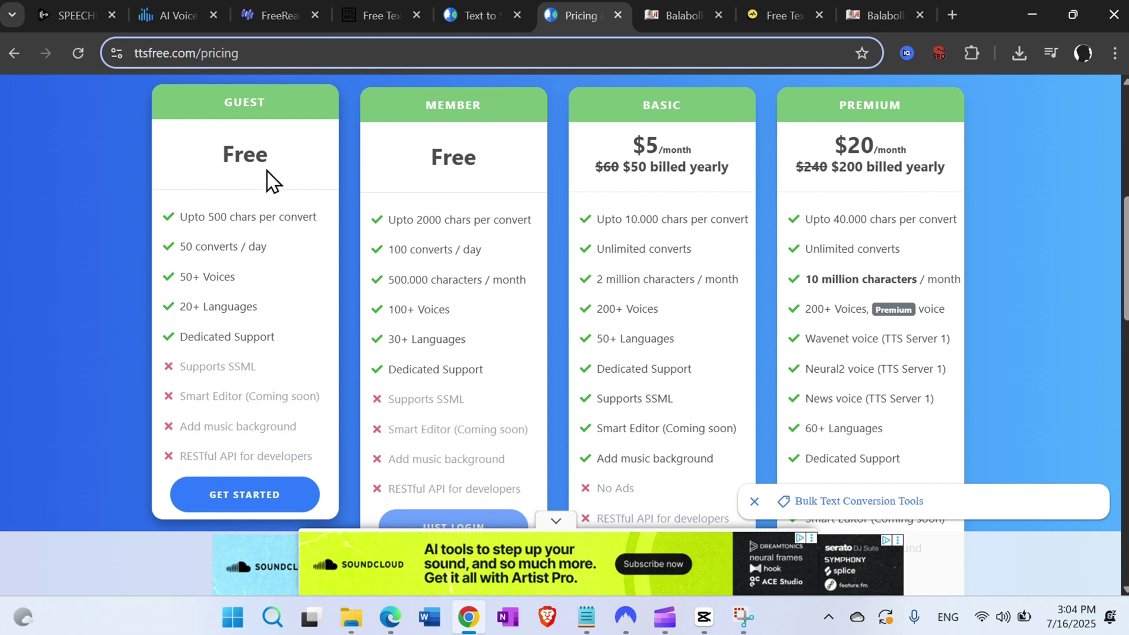
Highlight the Guest plan's Free, 50 converts/day and Member plan's 2000-character, 100 converts/day limits
double_click(234, 152)
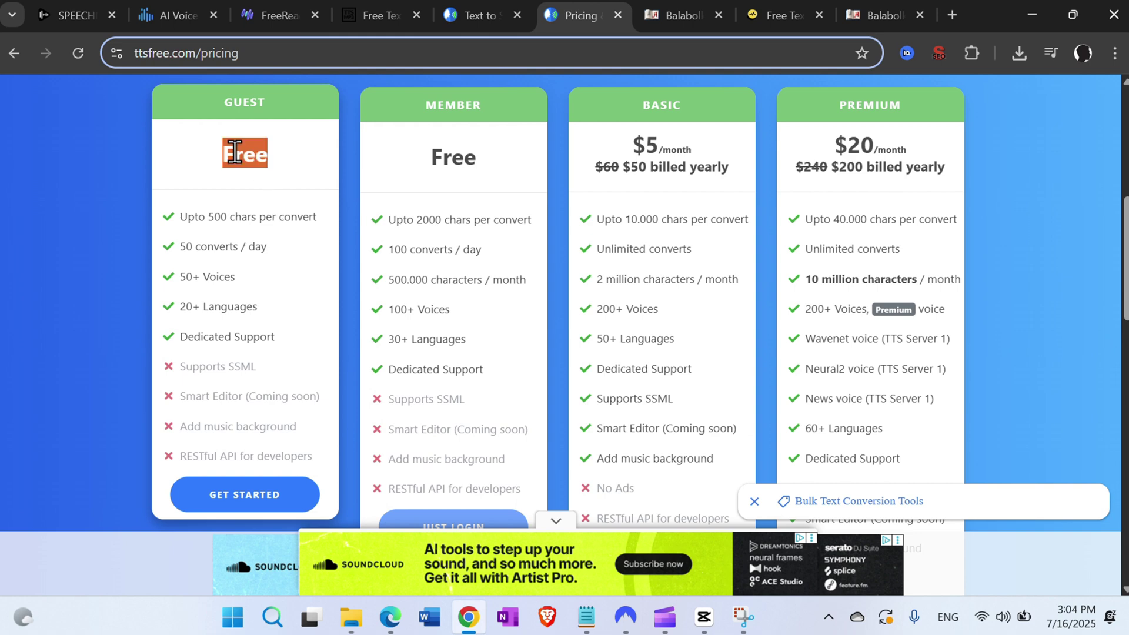
double_click(212, 245)
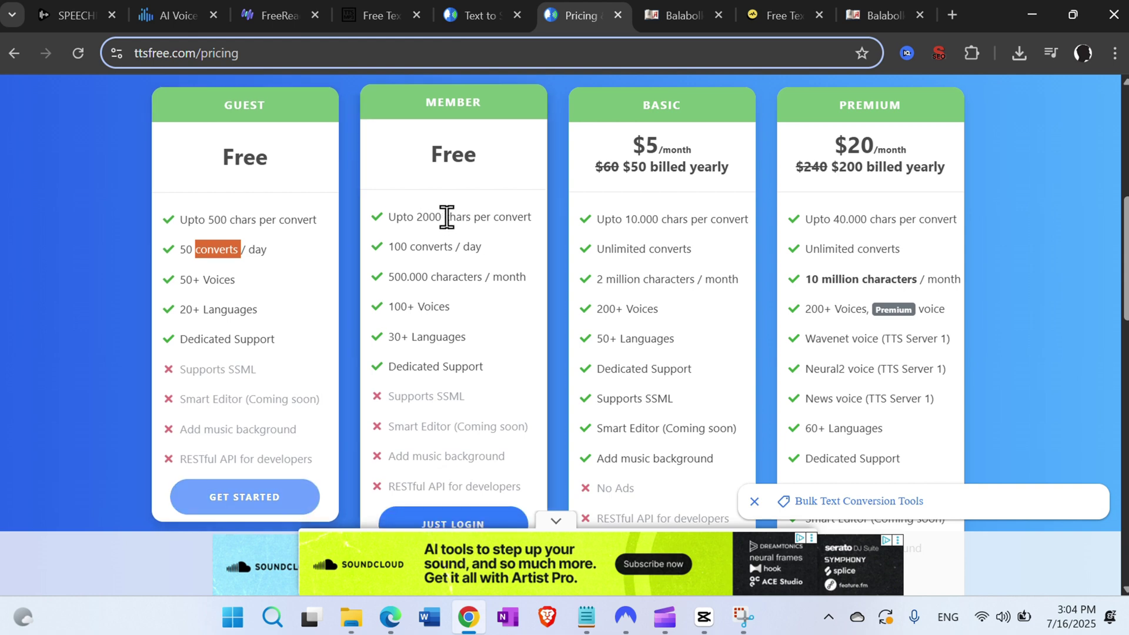
triple_click(429, 217)
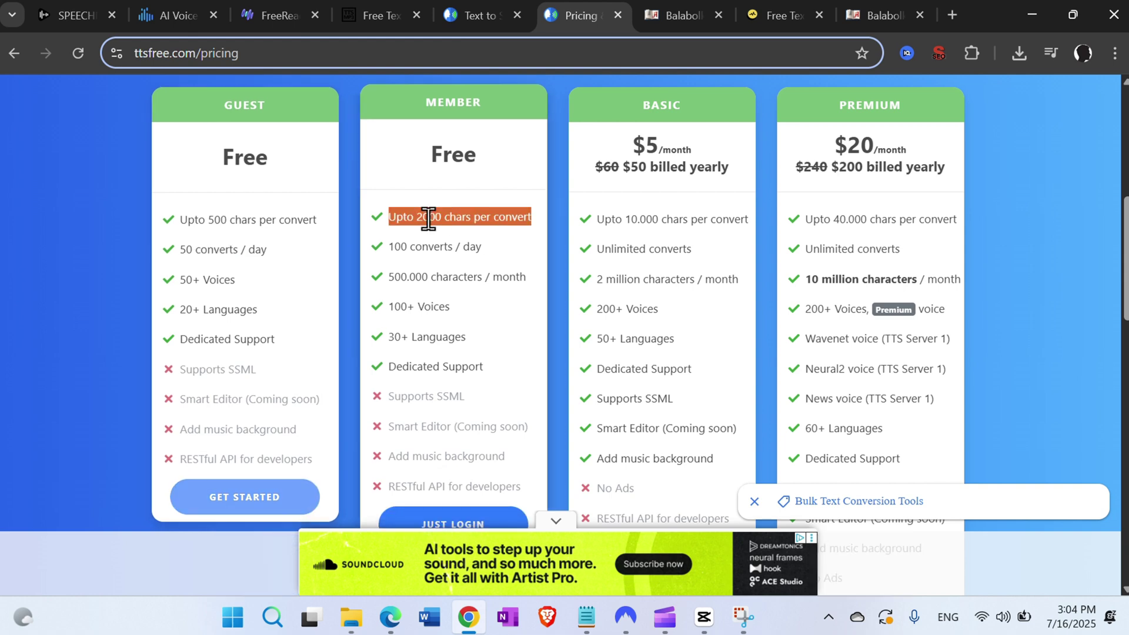
left_click(428, 249)
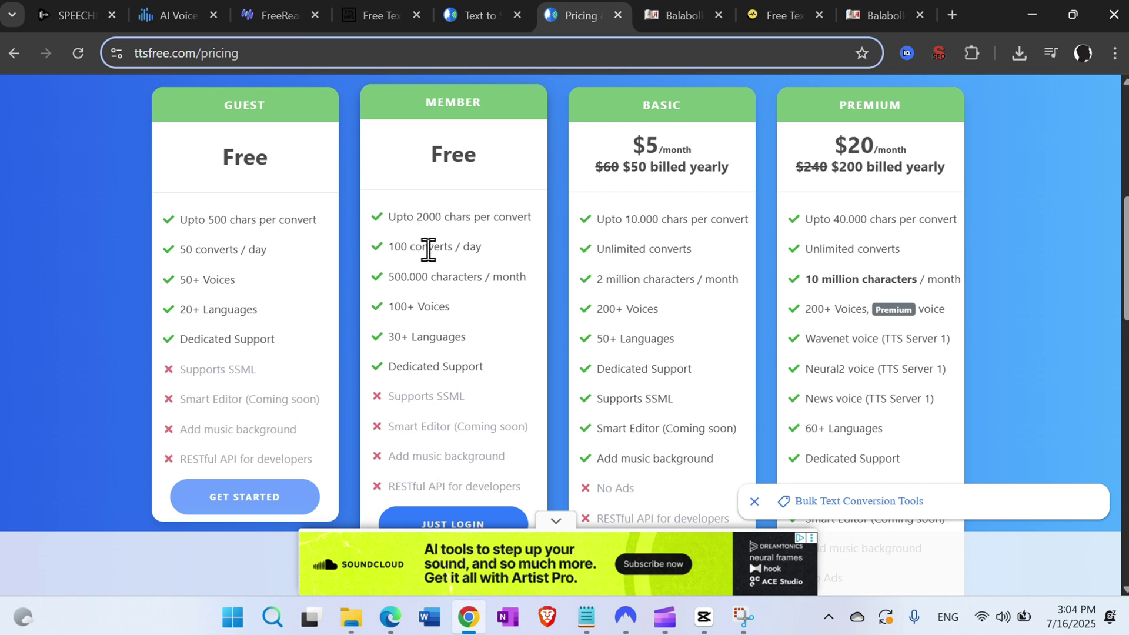
triple_click(428, 249)
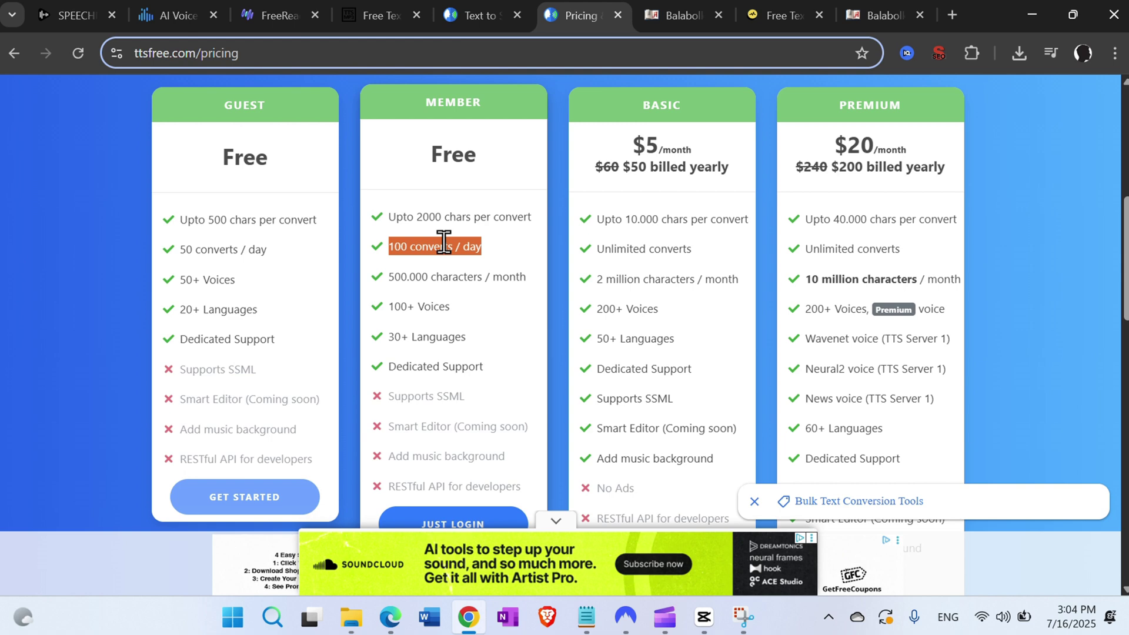
double_click(432, 218)
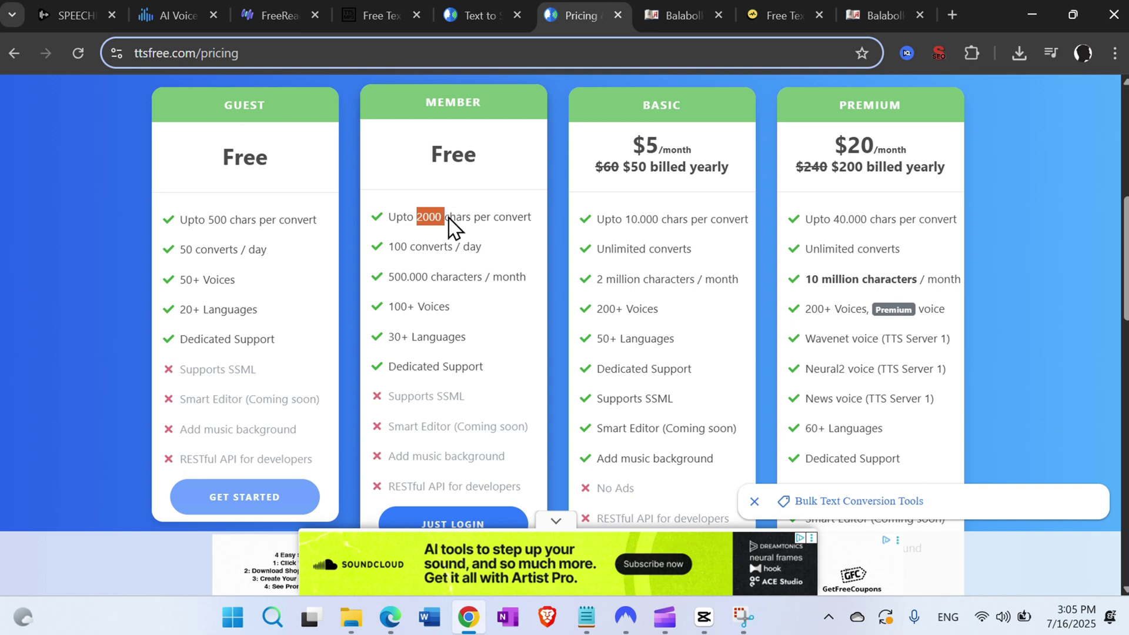
key("ctrl+Tab")
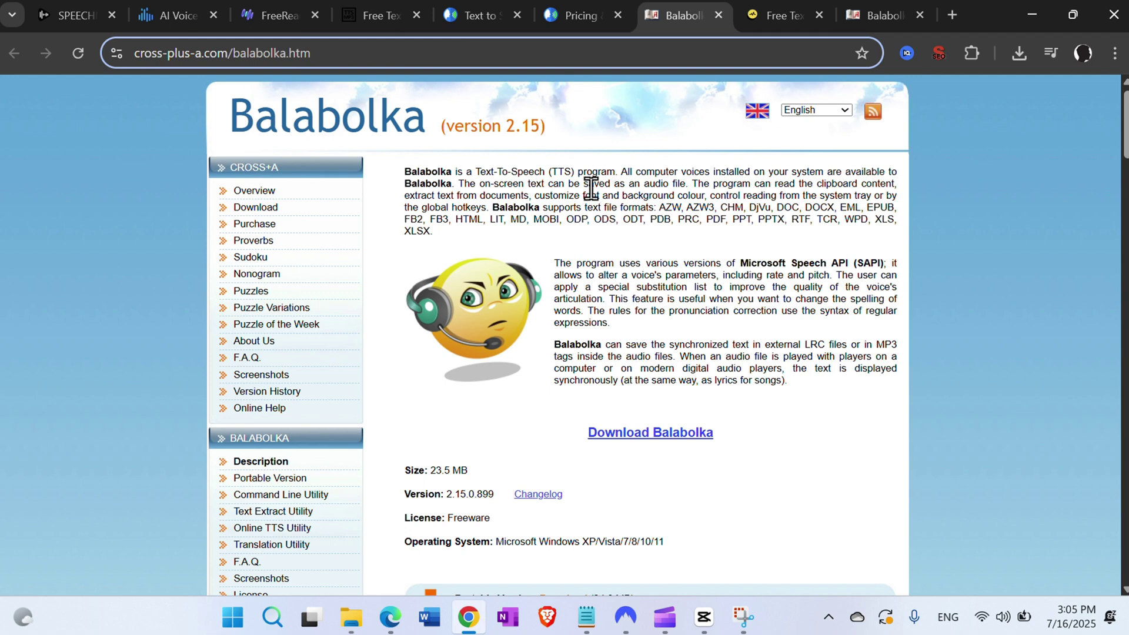
Highlight Balabolka's opening paragraph, then the paragraph about Microsoft Speech API voices
triple_click(476, 175)
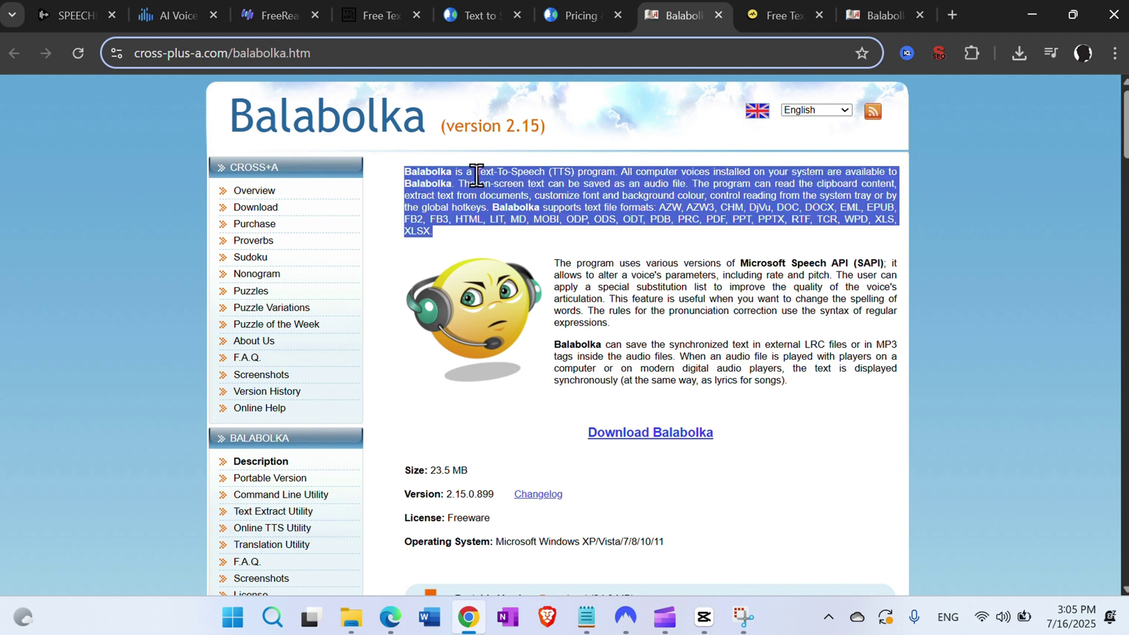
left_click(607, 194)
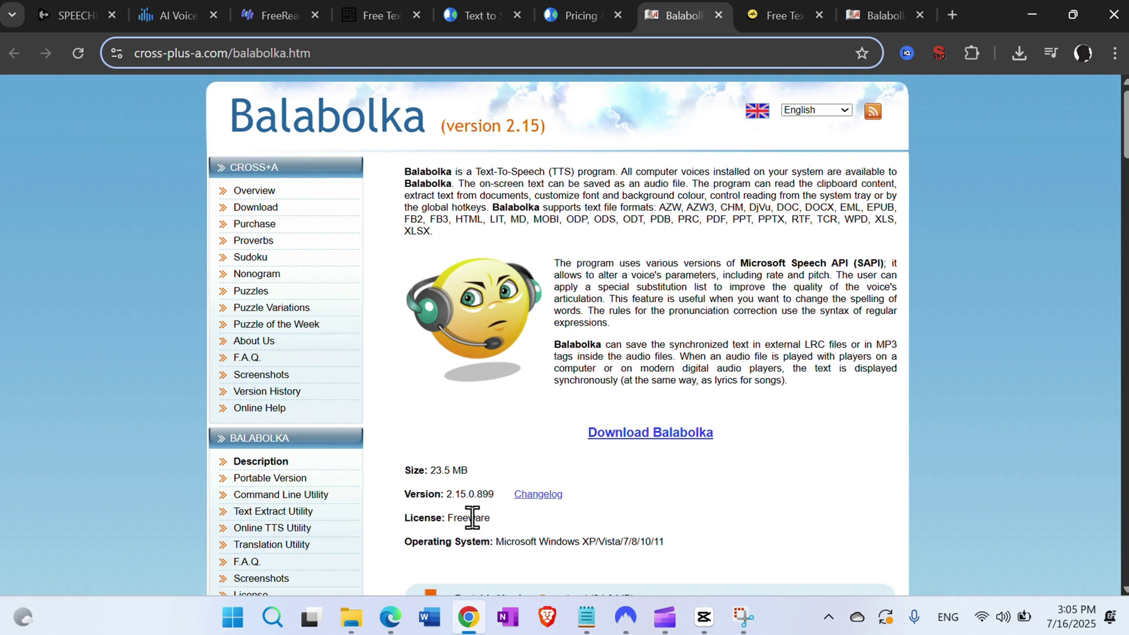
triple_click(762, 262)
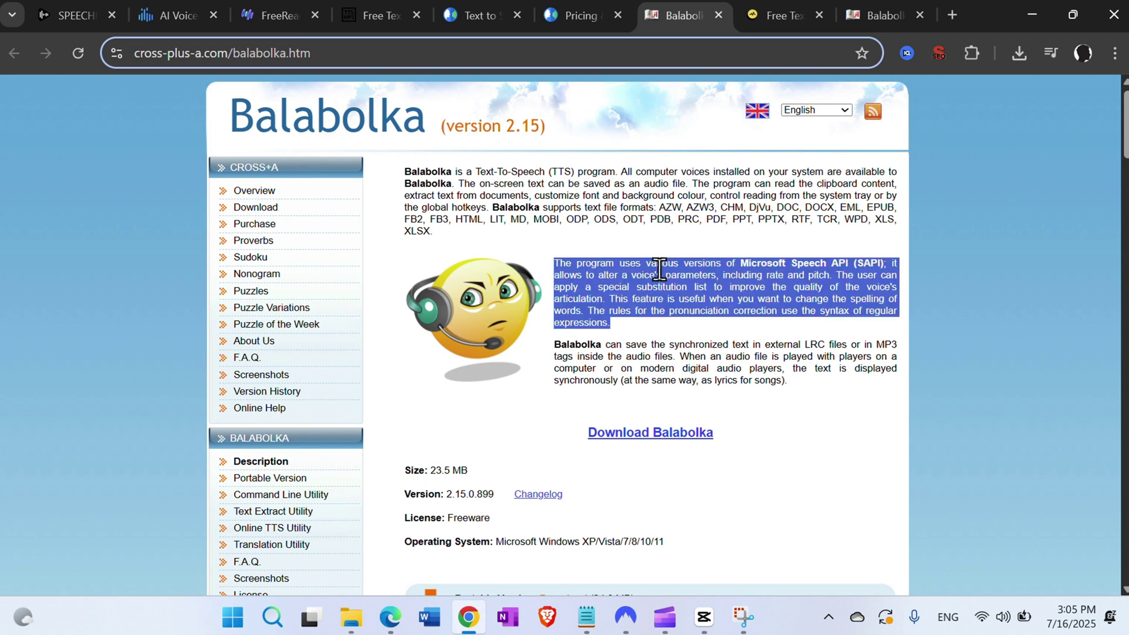
left_click(628, 269)
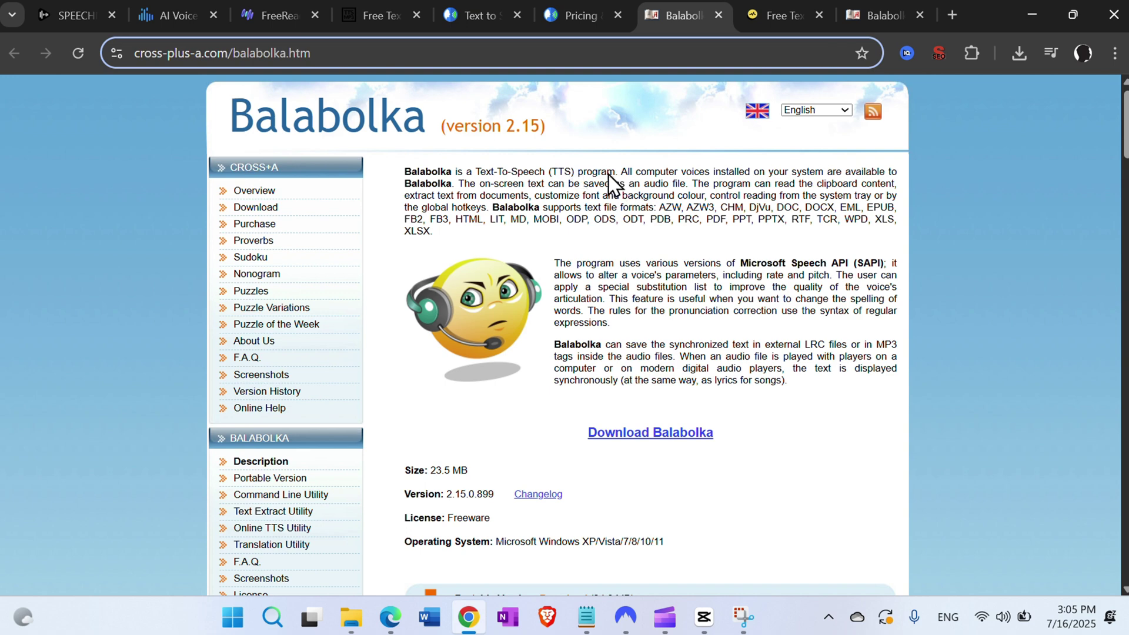
key("ctrl+Tab")
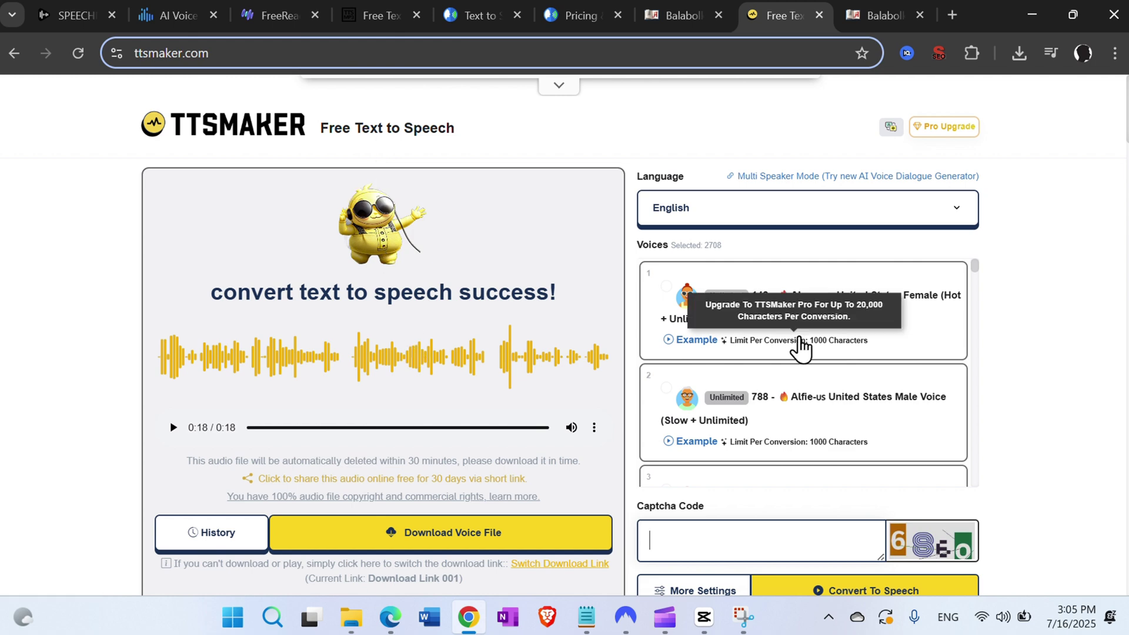
Scroll TTSMaker's voices and replay the 18-second converted audio from the start
scroll(801, 347, "down", 3)
scroll(800, 347, "down", 5)
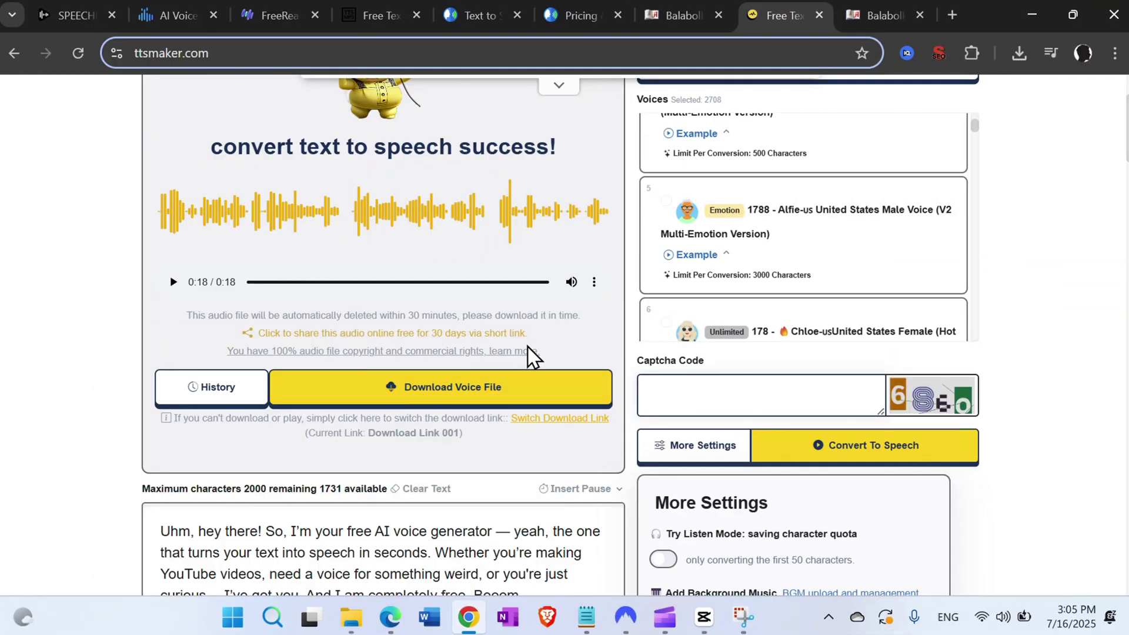
scroll(531, 355, "down", 3)
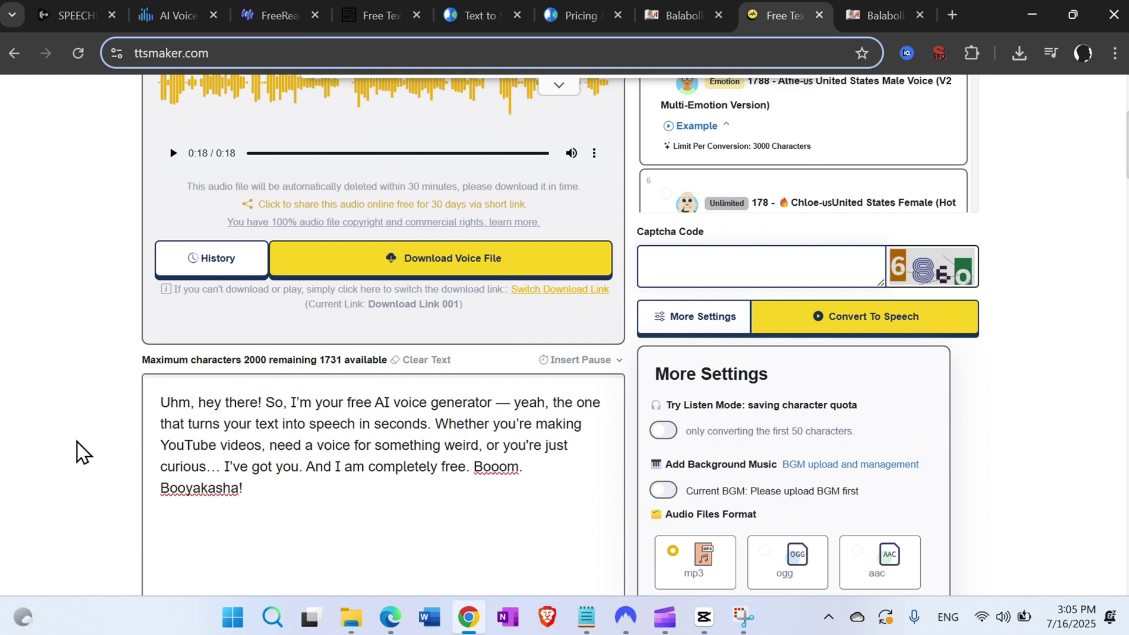
scroll(78, 450, "up", 2)
left_click(172, 242)
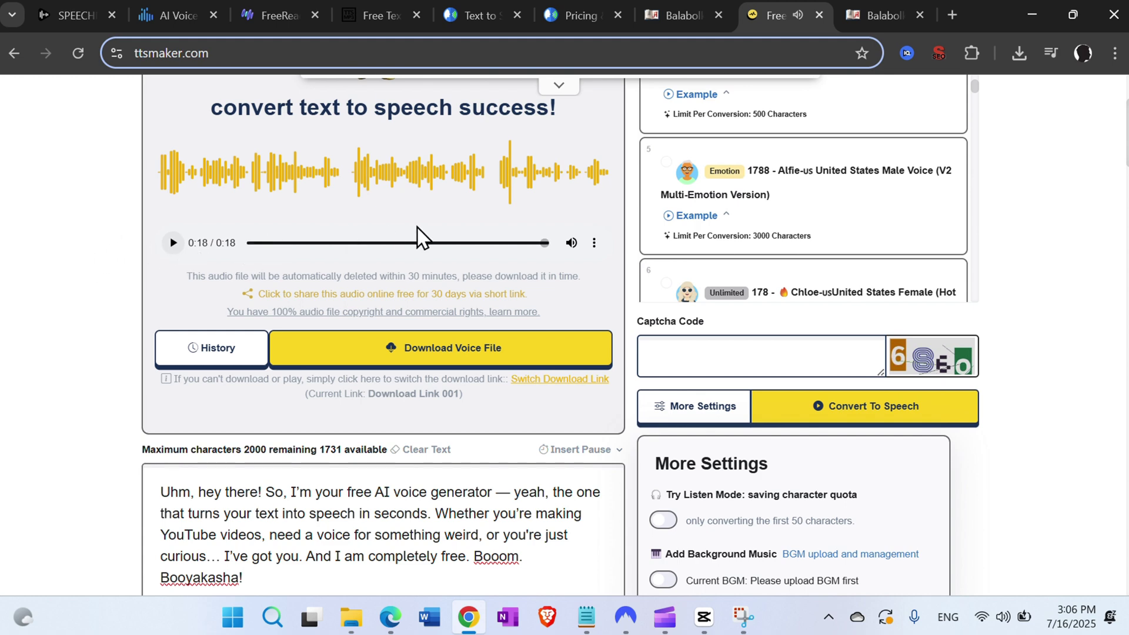
Play and stop the Mason voice example, then bring Clipchamp to the front
scroll(851, 271, "up", 2)
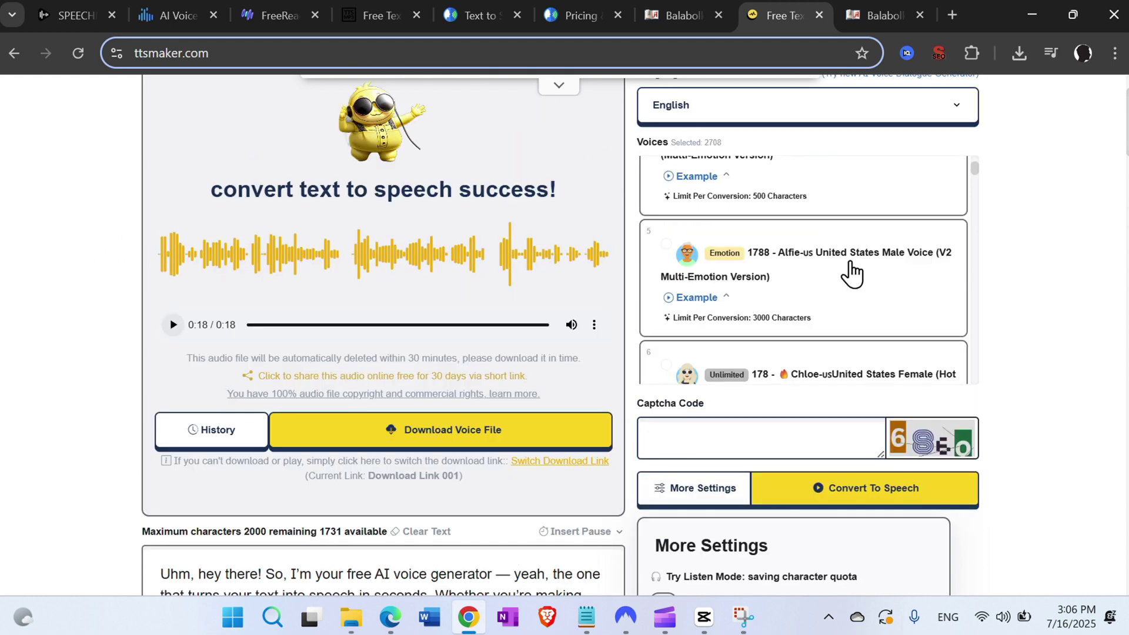
scroll(851, 271, "down", 10)
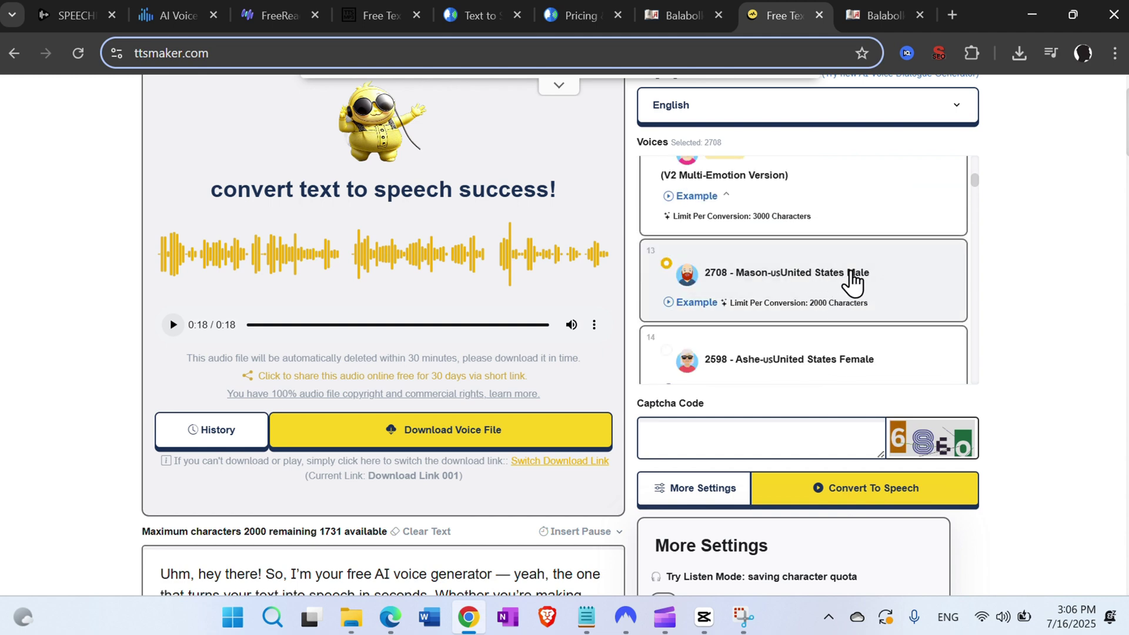
left_click(671, 304)
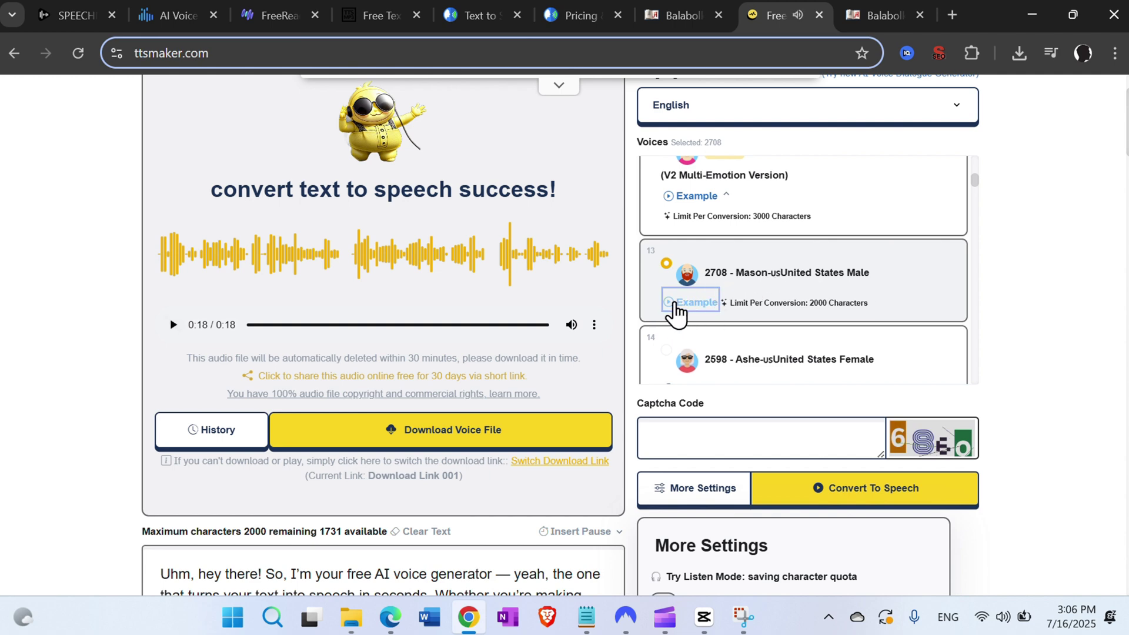
left_click(675, 310)
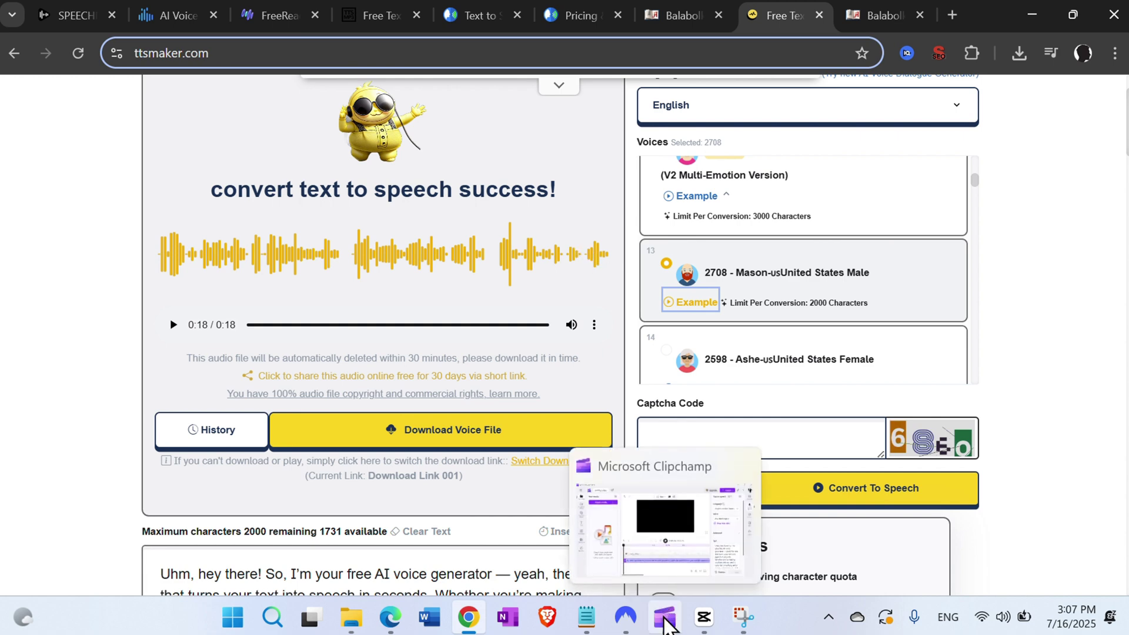
left_click(664, 619)
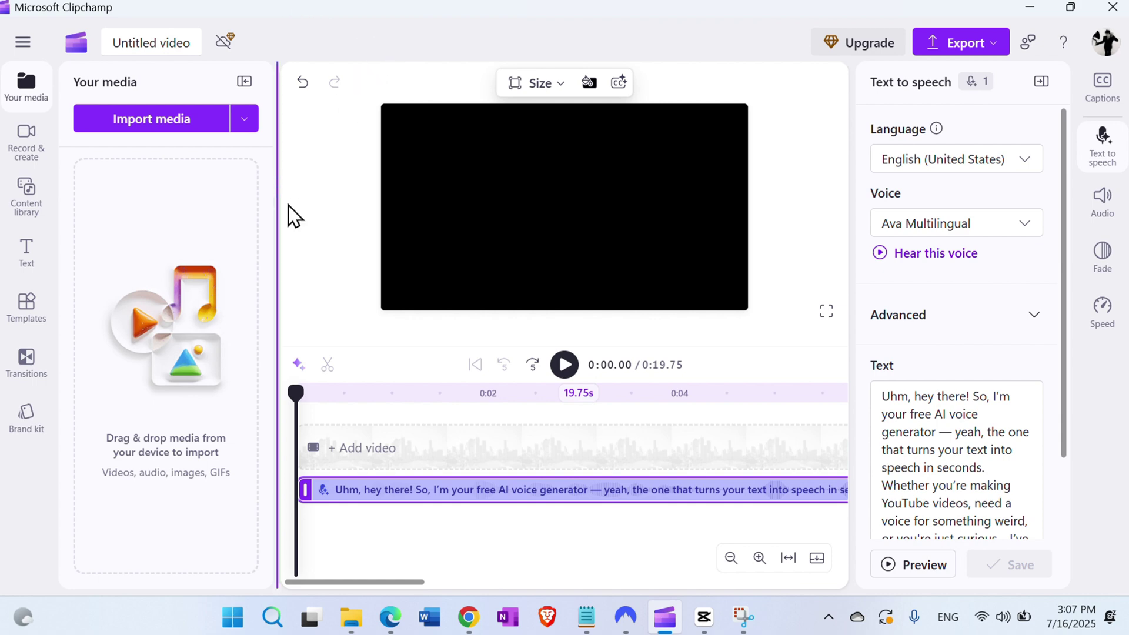
Select the voiceover text and confirm Ava Multilingual in the voice list
triple_click(921, 430)
triple_click(933, 428)
key("ctrl+c")
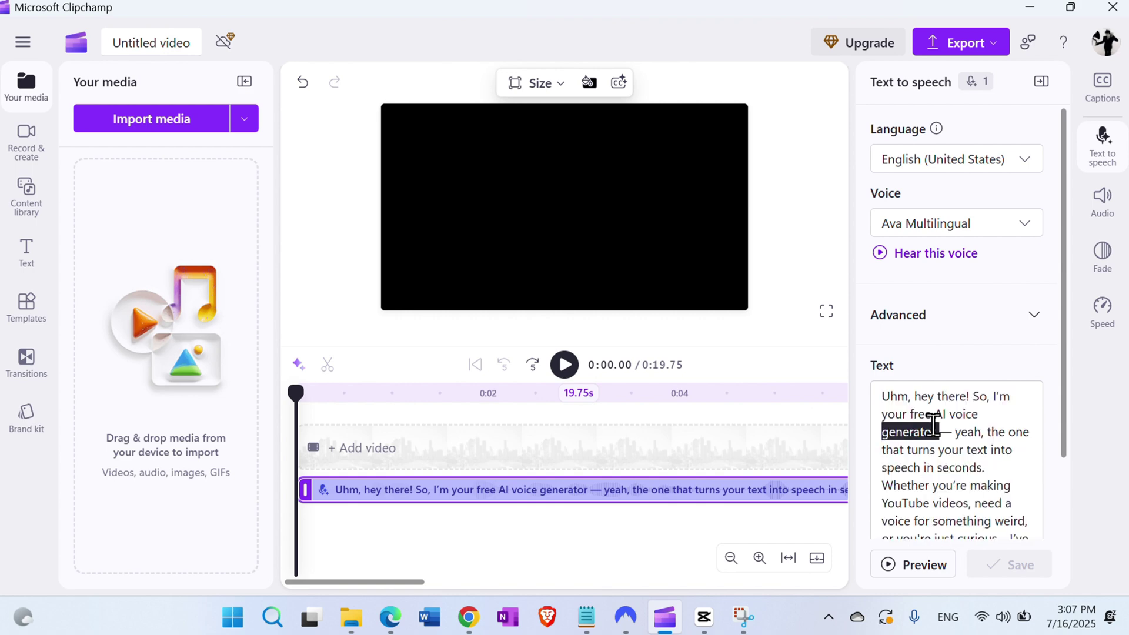
left_click(933, 430)
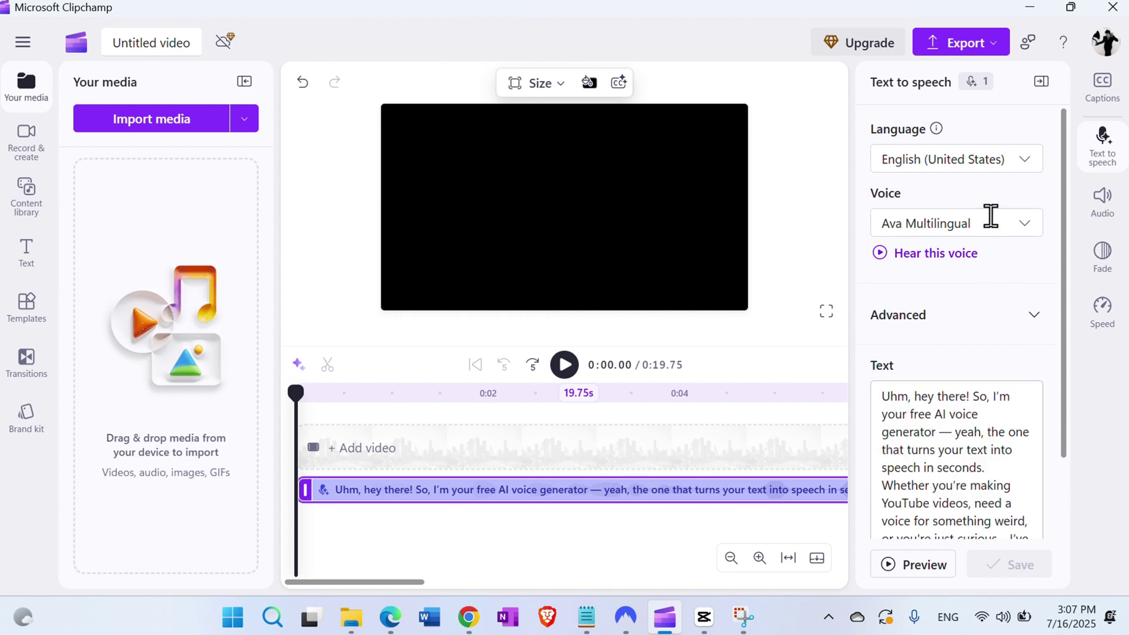
left_click(1019, 234)
left_click(1019, 234)
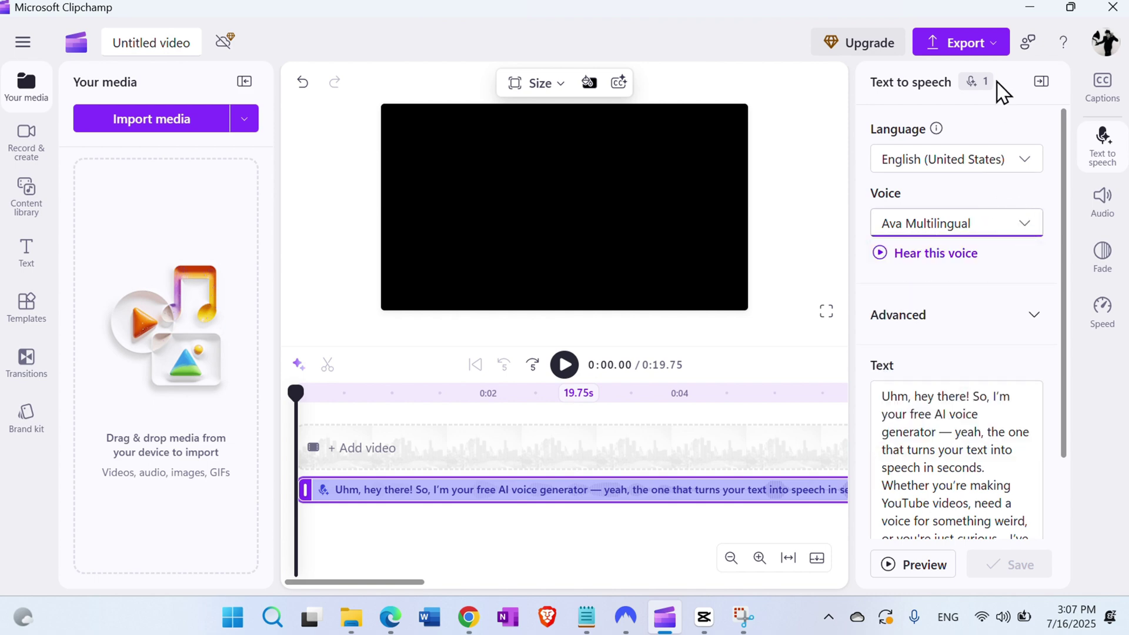
Check the export quality options and preview the 19.75-second voiceover
left_click(995, 54)
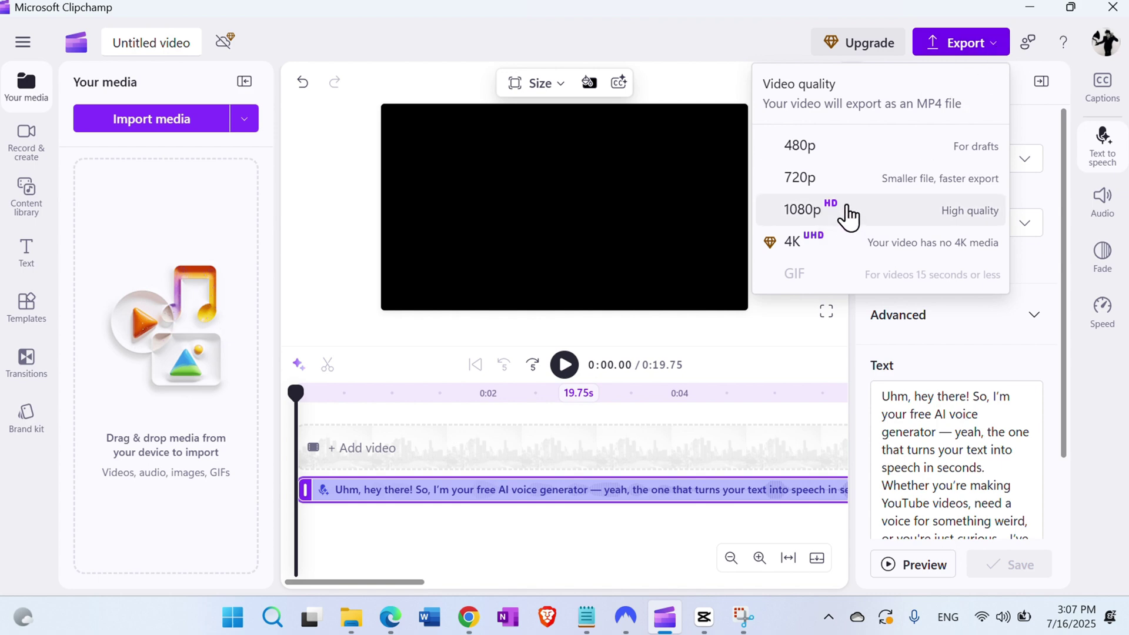
left_click(764, 51)
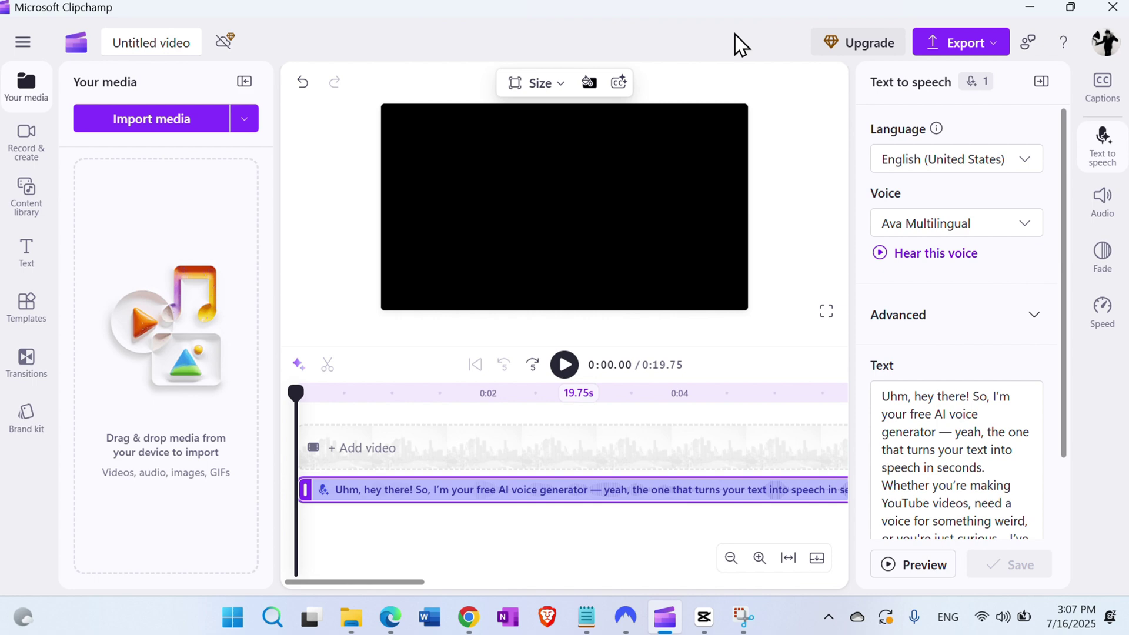
left_click(890, 566)
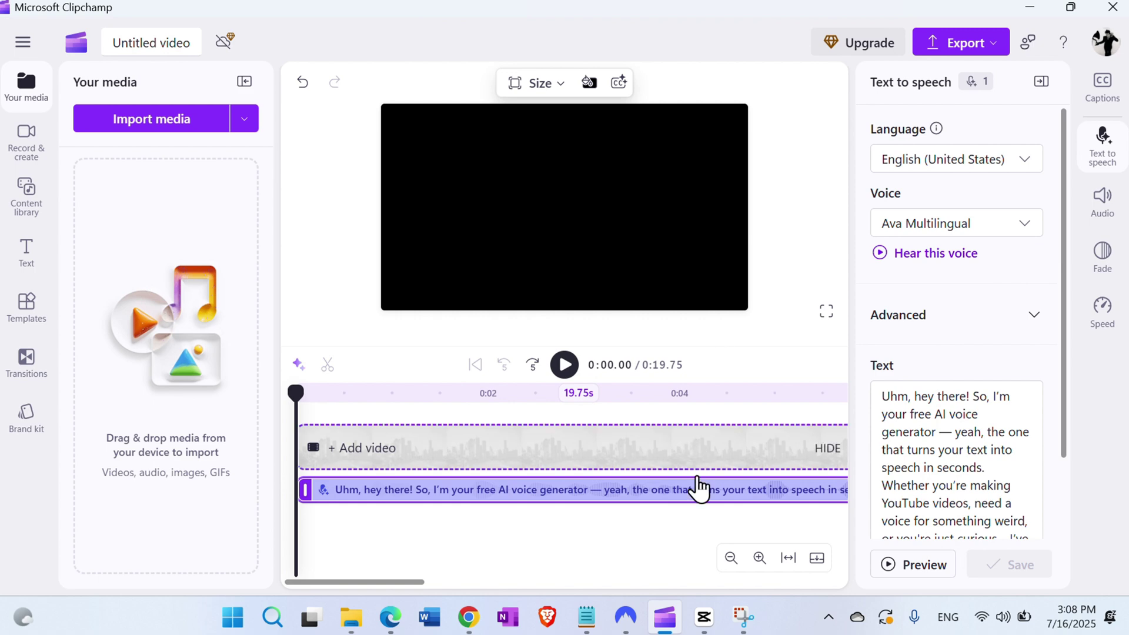
Open CapCut, look at its text-to-speech tool, and create new project '0716 (2)'
left_click(703, 621)
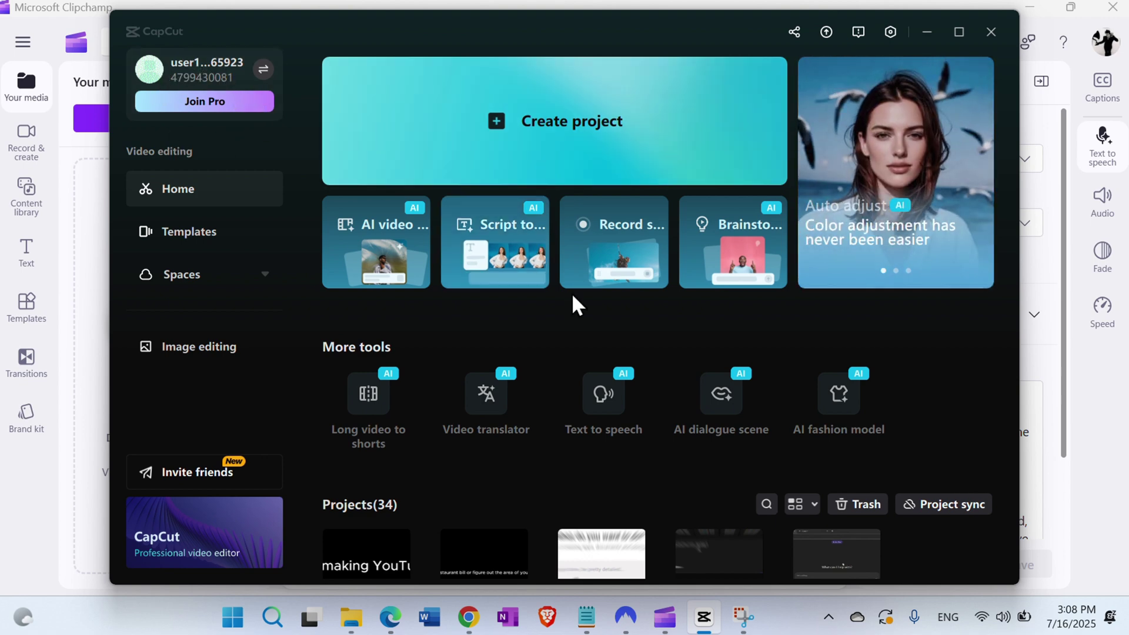
left_click(600, 395)
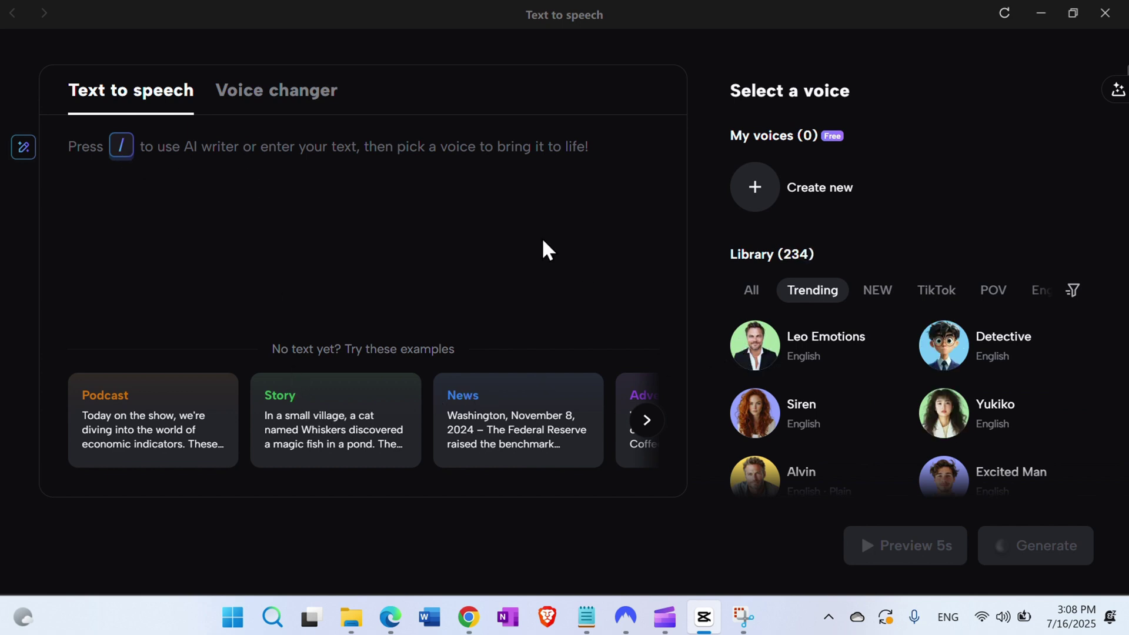
left_click(1104, 13)
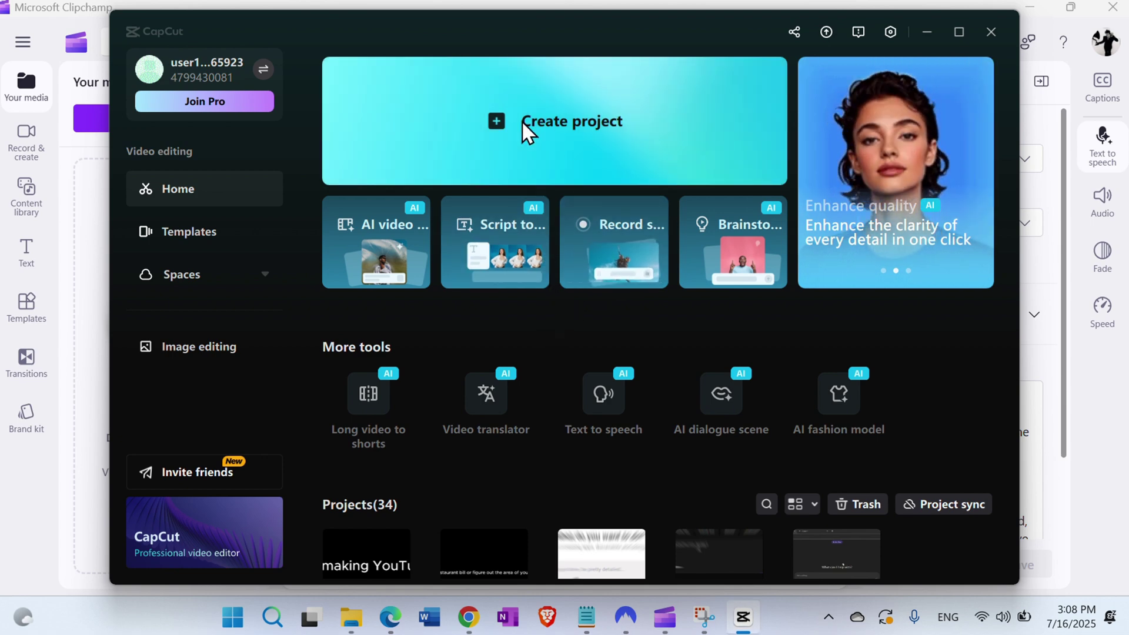
left_click(520, 121)
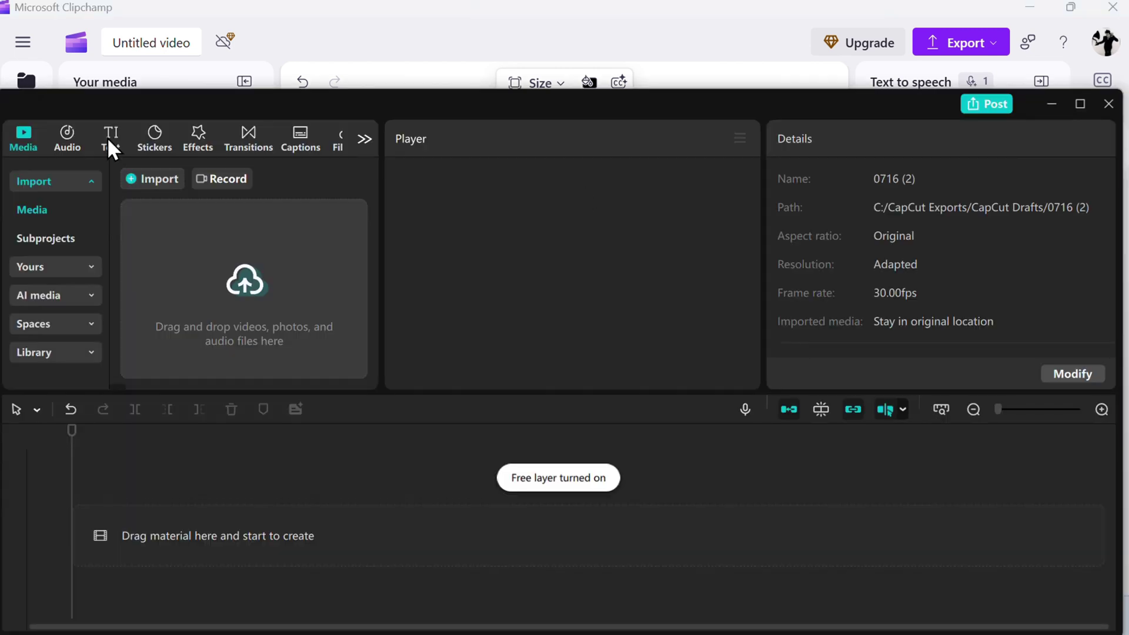
Add a default text clip to the CapCut timeline and paste the sample paragraph into it
left_click(111, 139)
left_click(183, 232)
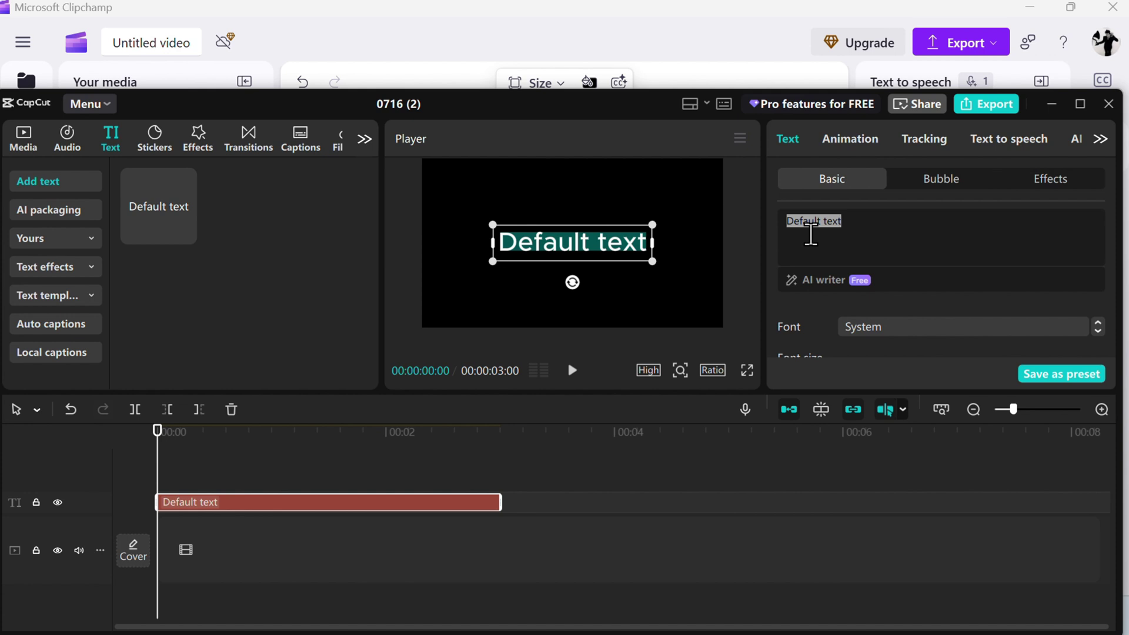
key("ctrl+v")
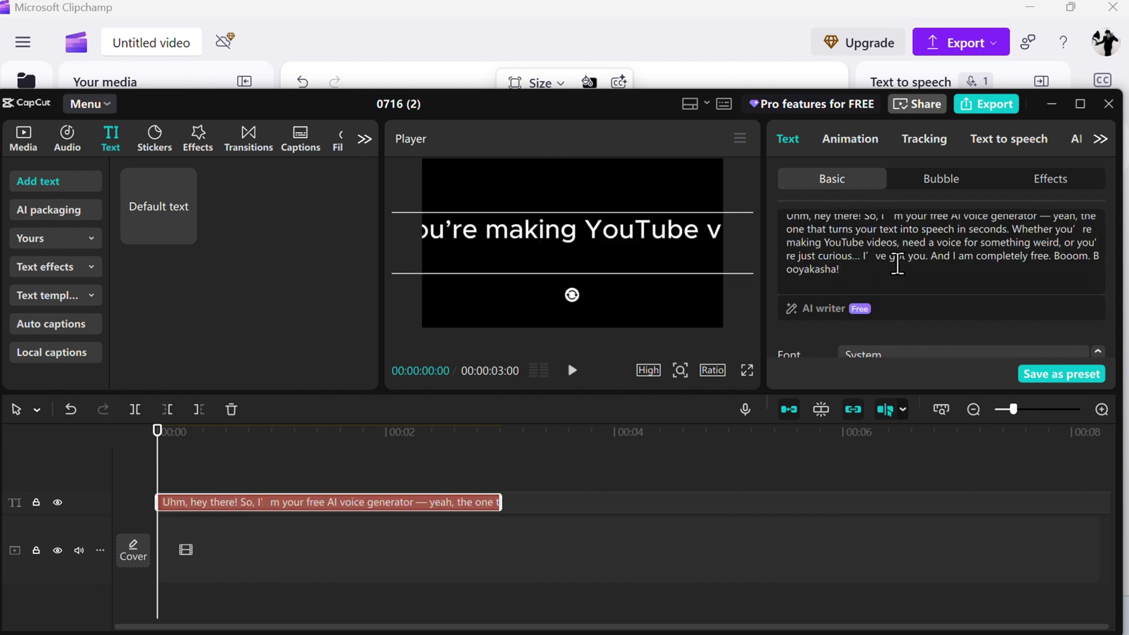
Choose and preview the Old Style text-to-speech voice for the clip
left_click(1009, 141)
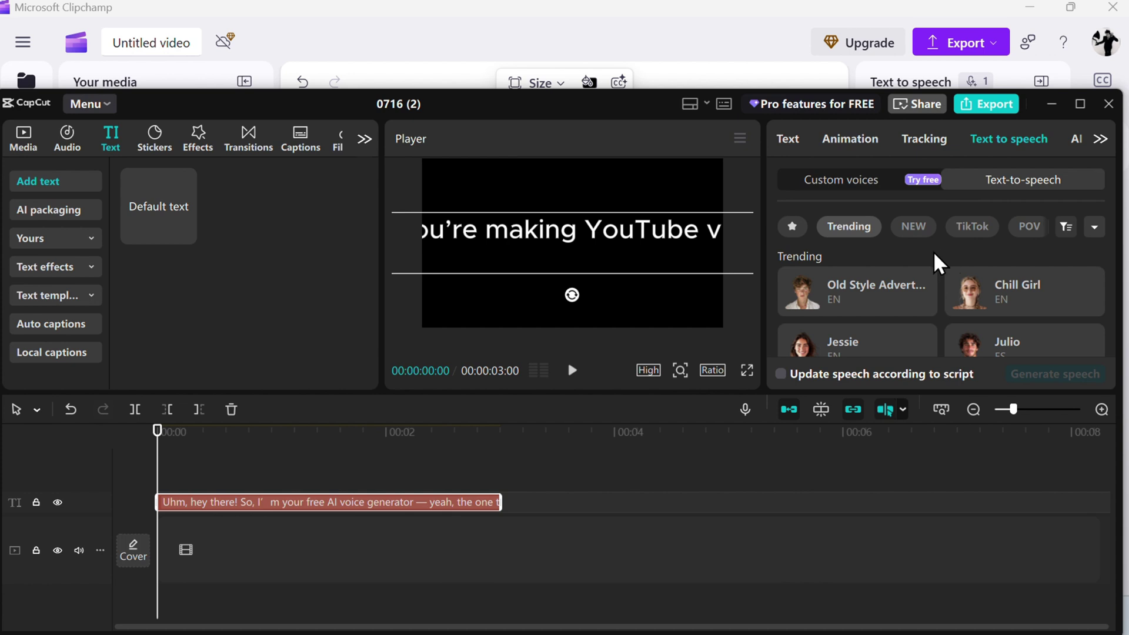
left_click(870, 302)
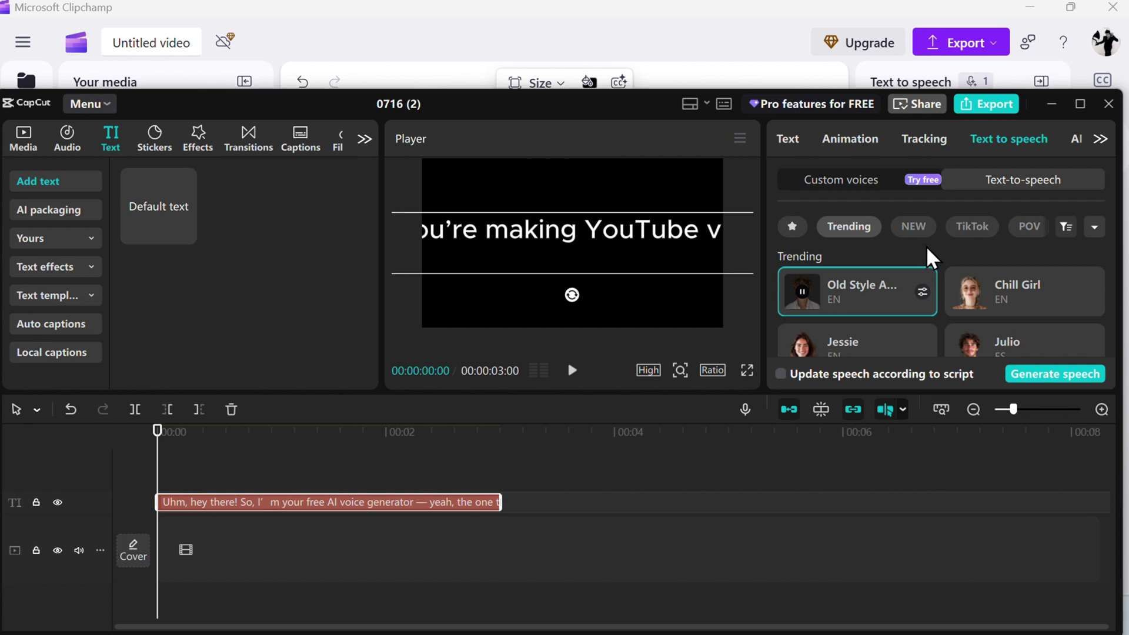
left_click(804, 296)
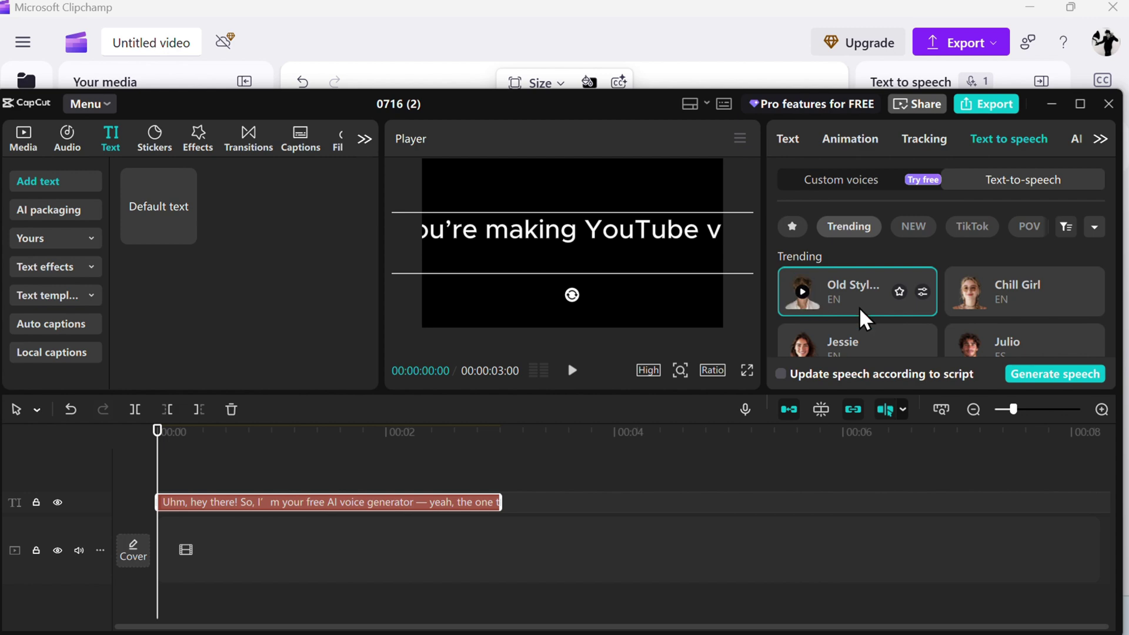
Generate the Old Style speech track from the paragraph and play it back briefly
left_click(1031, 373)
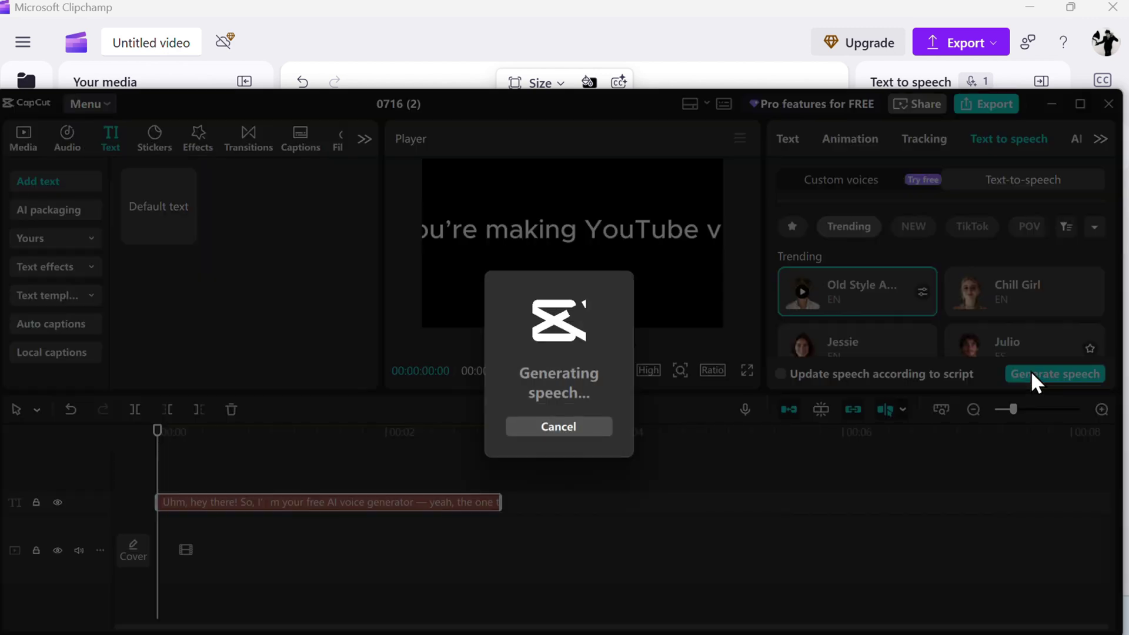
left_click(572, 371)
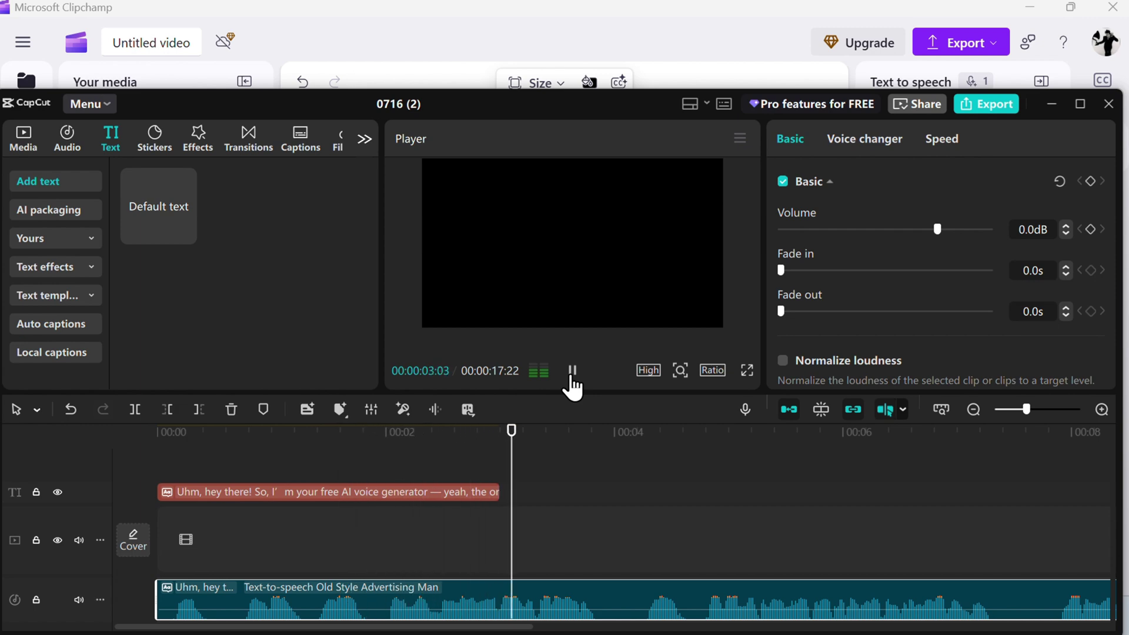
left_click(571, 384)
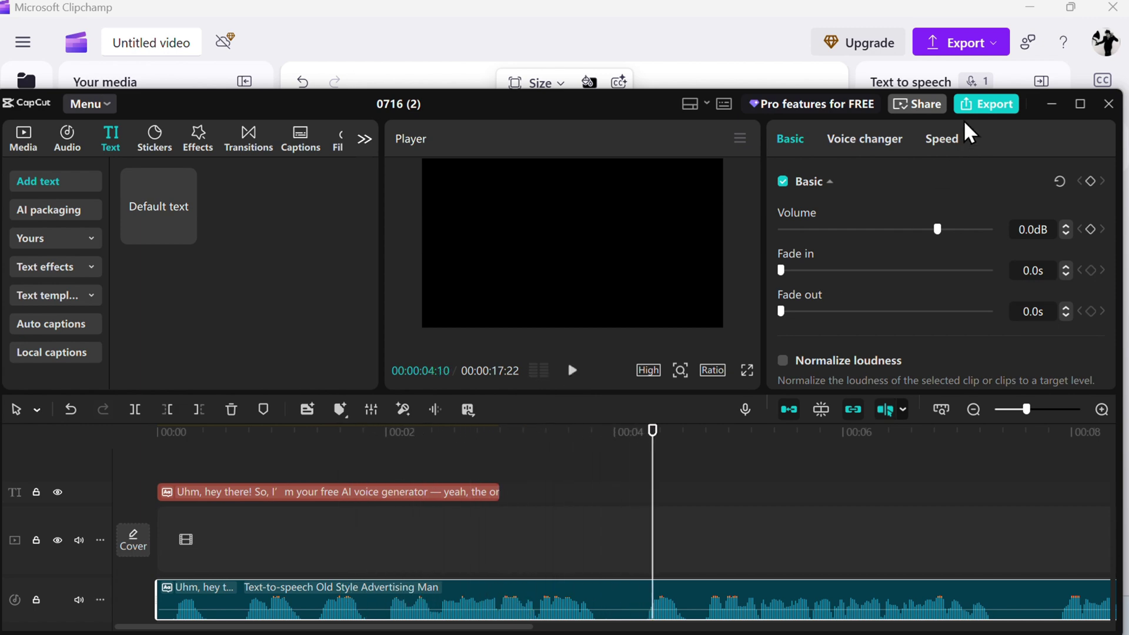
Check the Audio (MP3) export option, cancel the export, and close the CapCut project
left_click(977, 106)
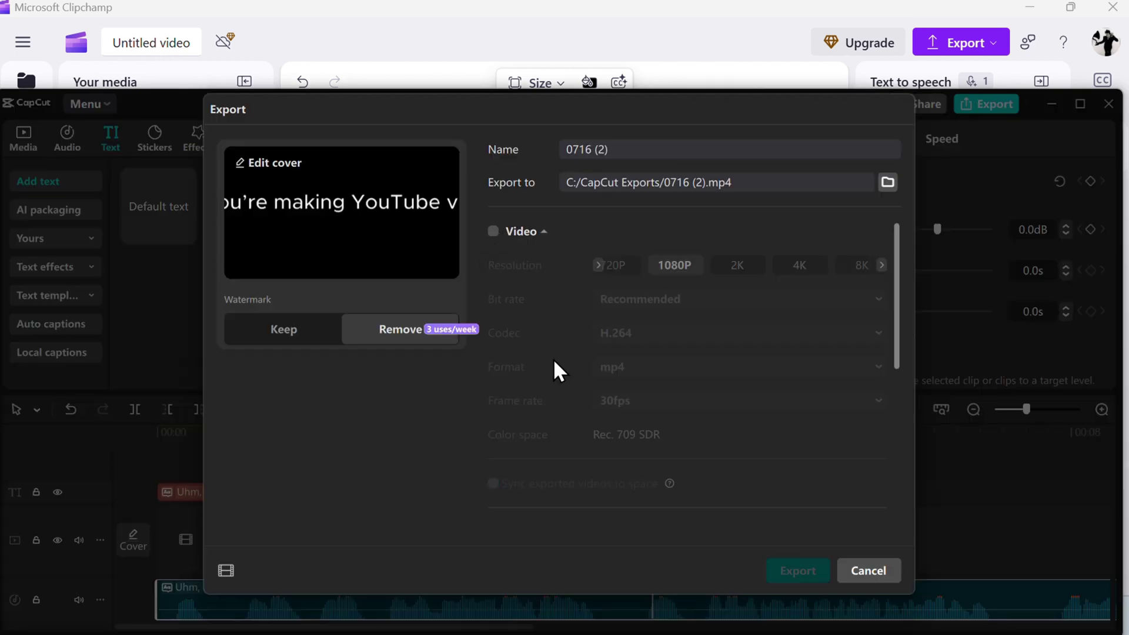
scroll(552, 358, "down", 4)
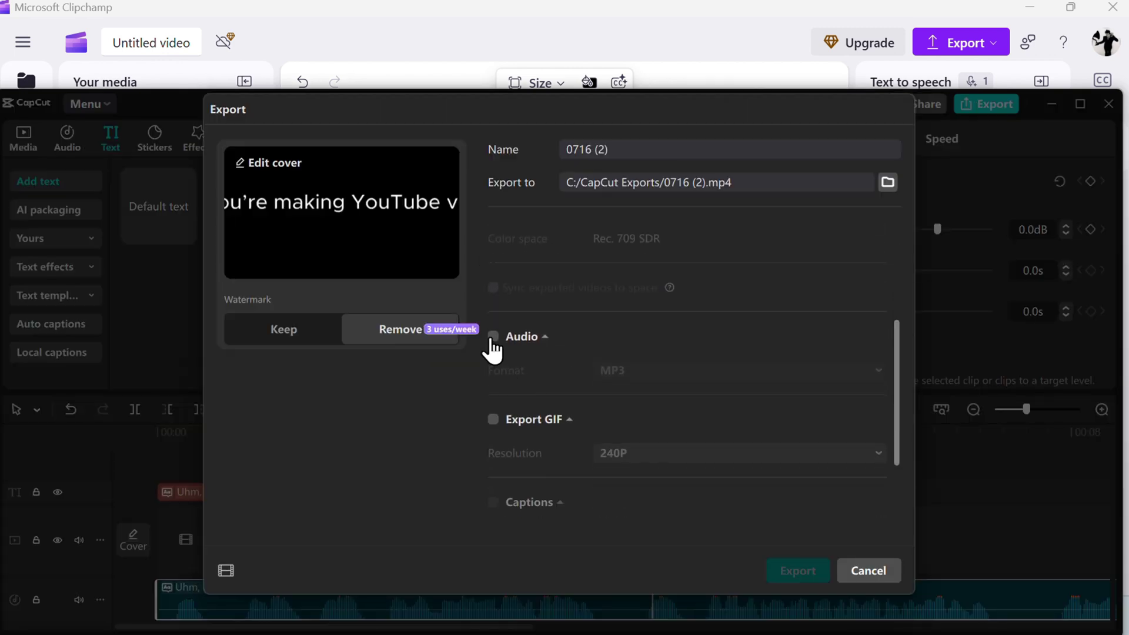
left_click(493, 337)
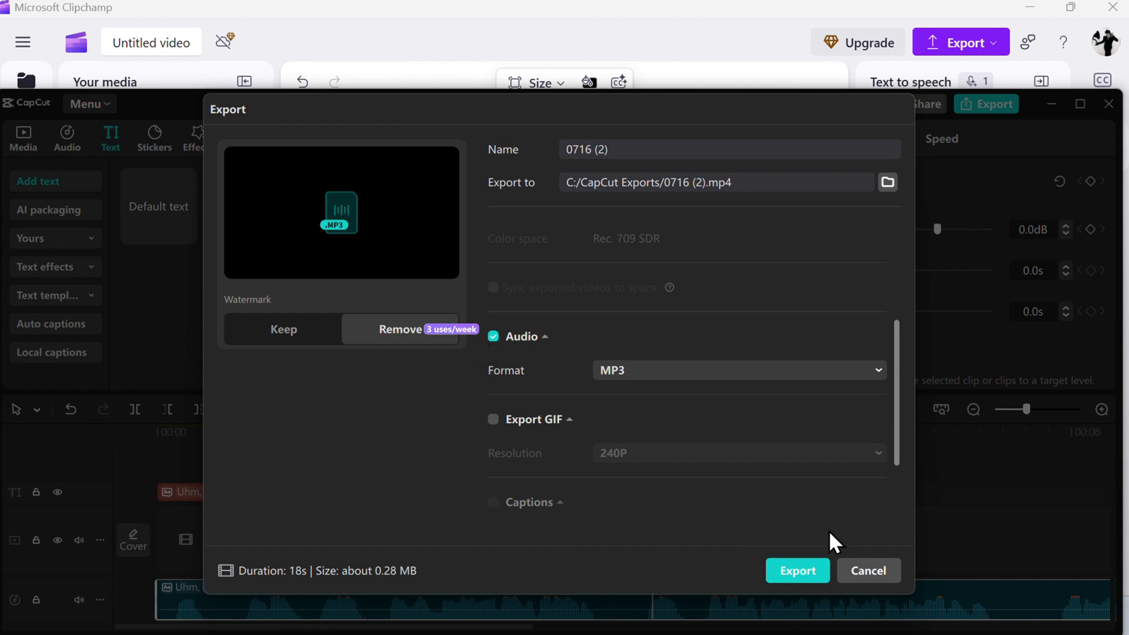
left_click(860, 576)
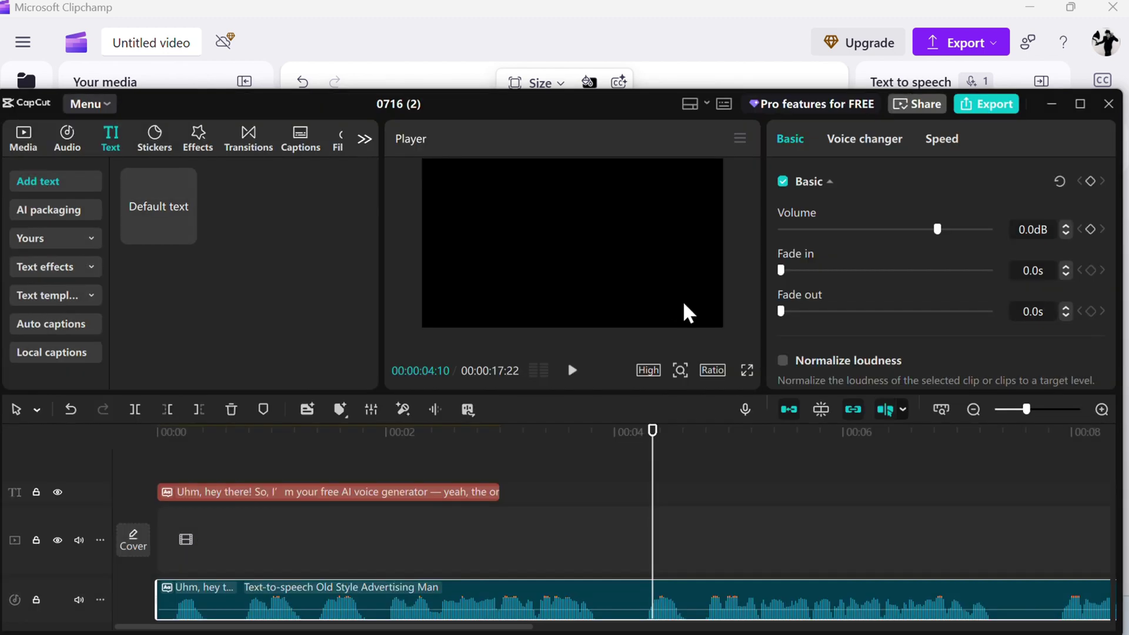
left_click(1108, 104)
In Edge's online notepad, select the paragraph and review Read Aloud's available voices without changing them
left_click(389, 617)
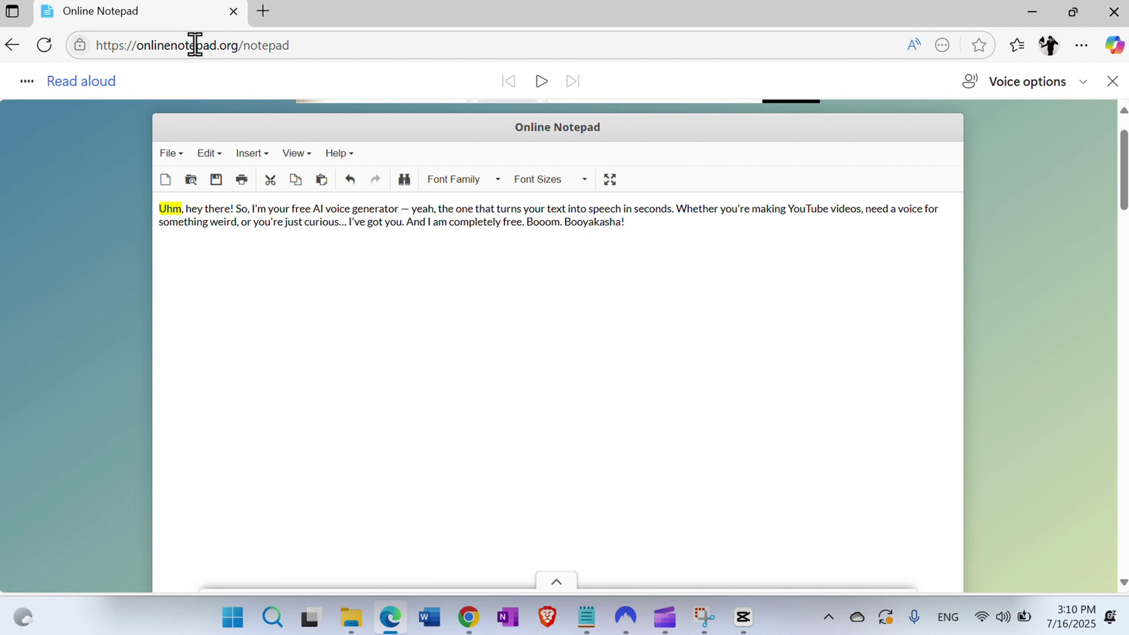
triple_click(214, 213)
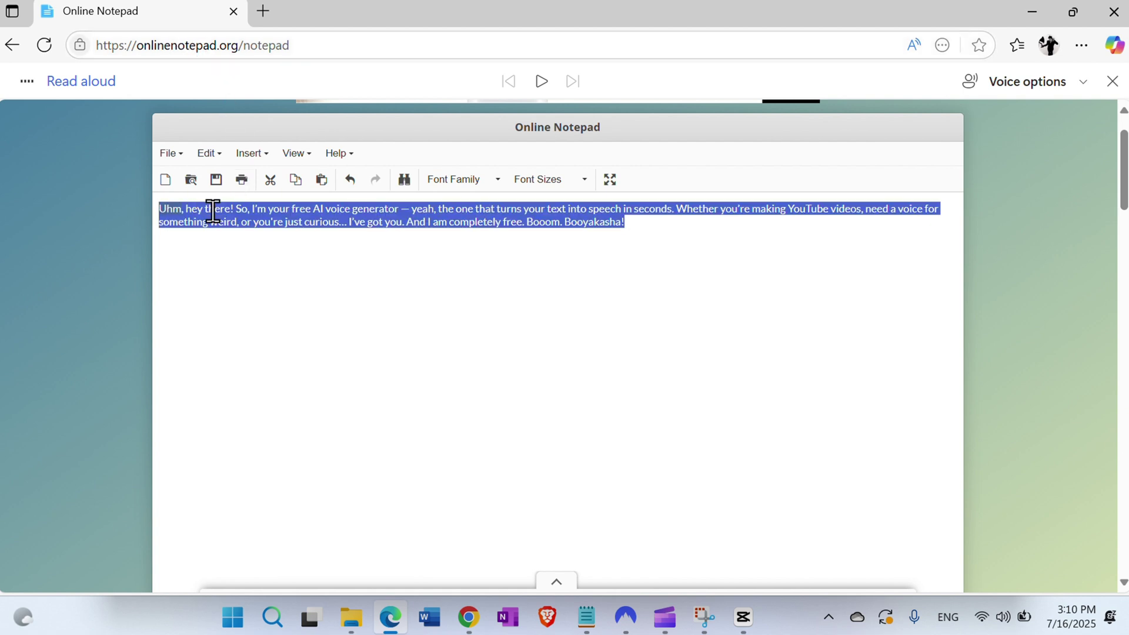
left_click(318, 209)
left_click(1080, 83)
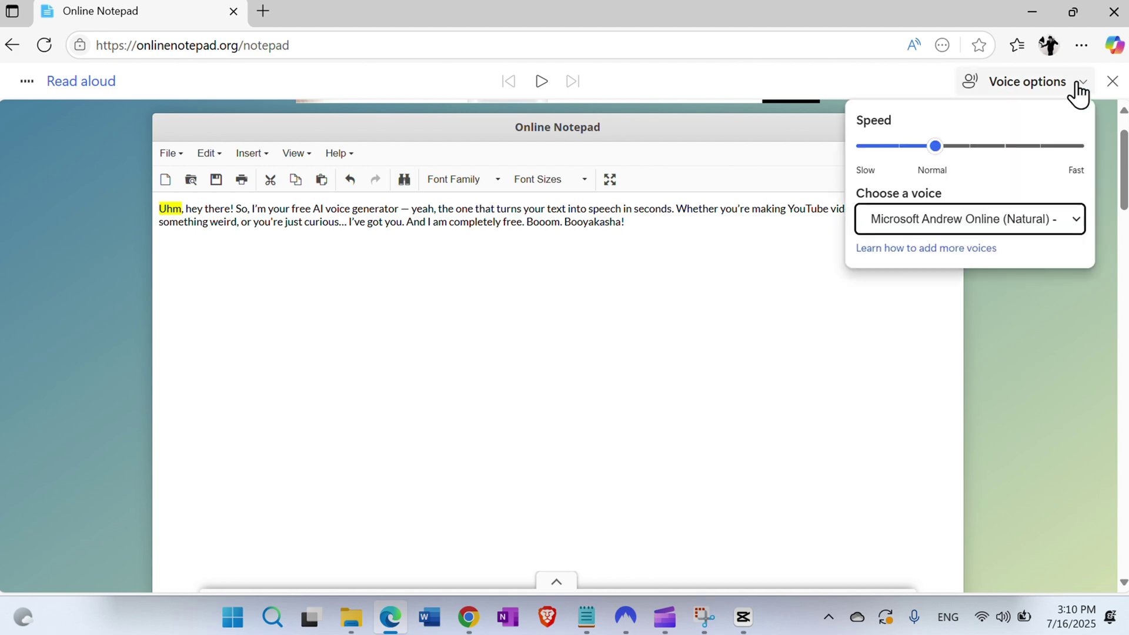
left_click(1014, 229)
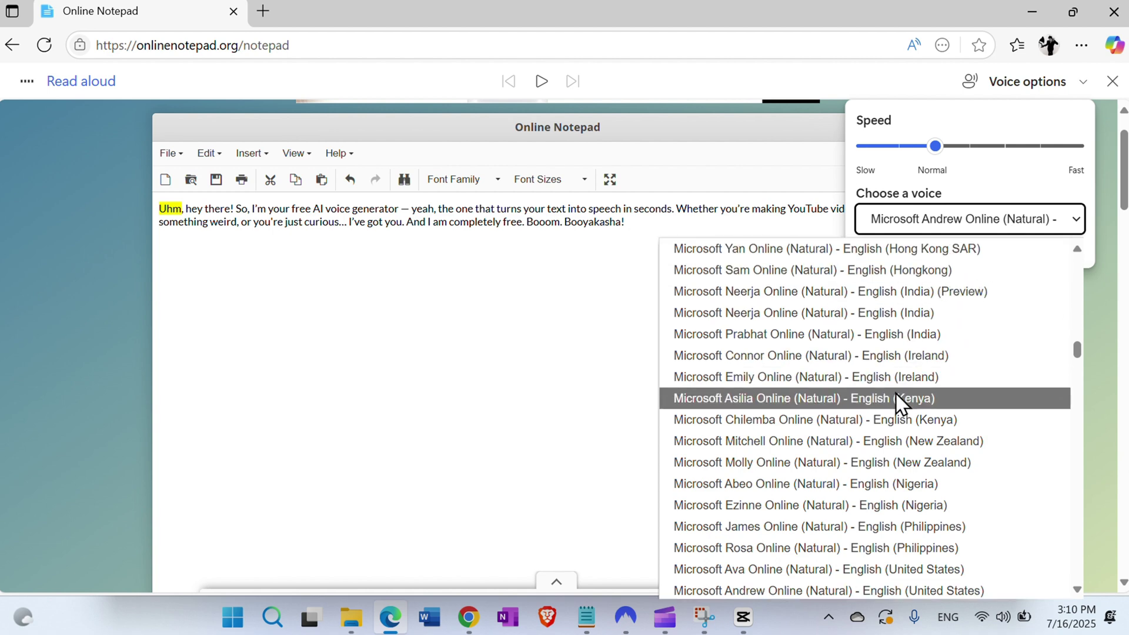
left_click(529, 253)
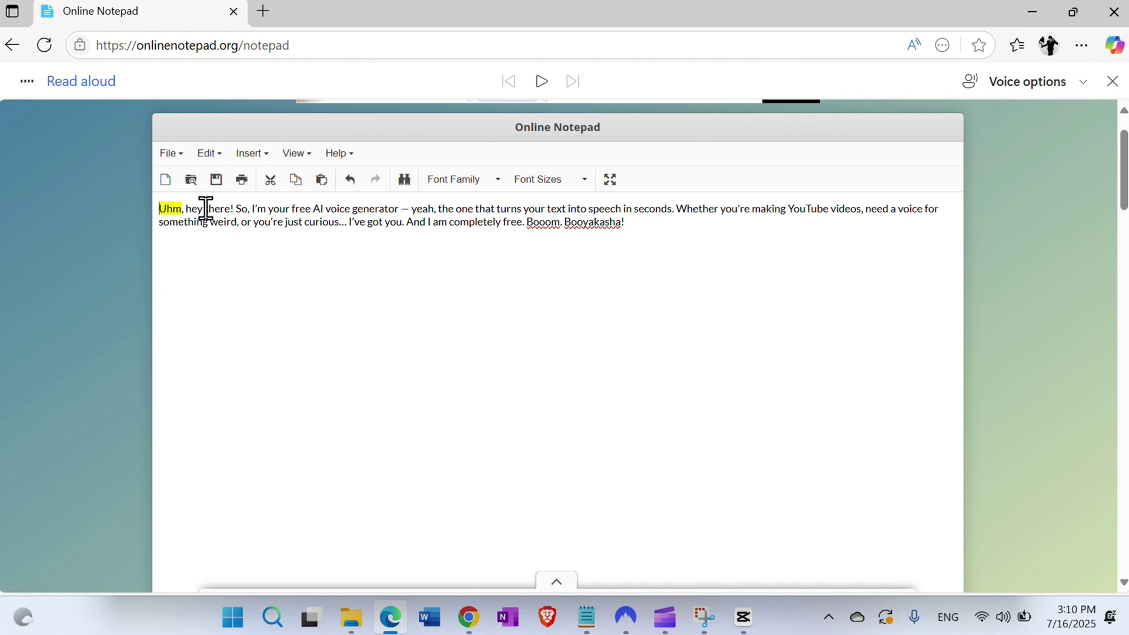
Have Read Aloud read the paragraph, pausing and resuming once before stopping it
left_click(539, 83)
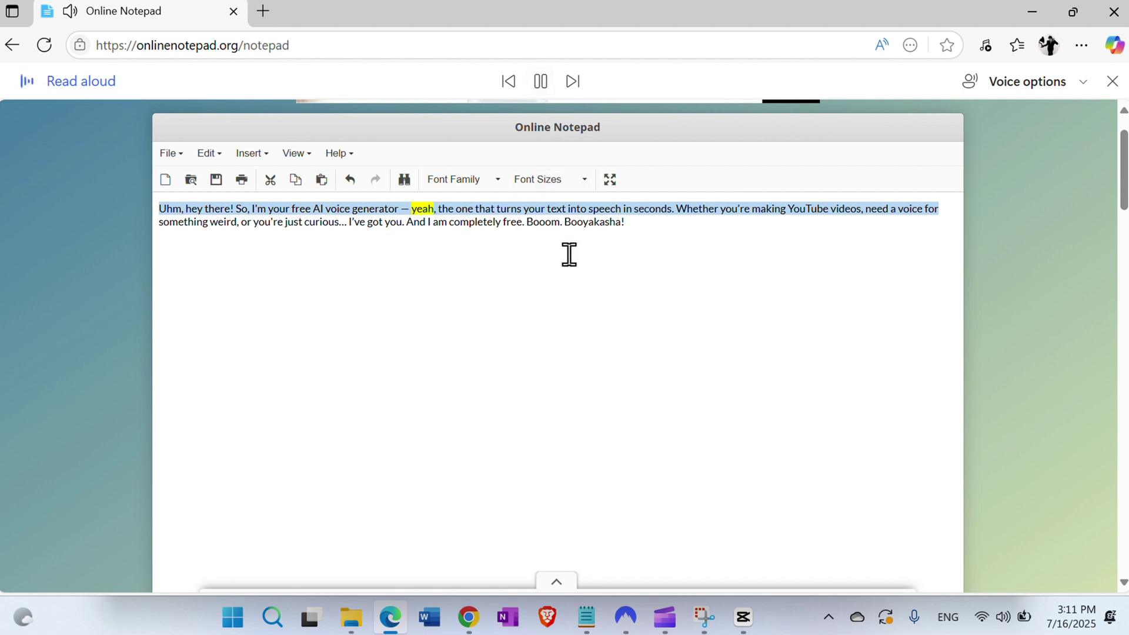
left_click(540, 82)
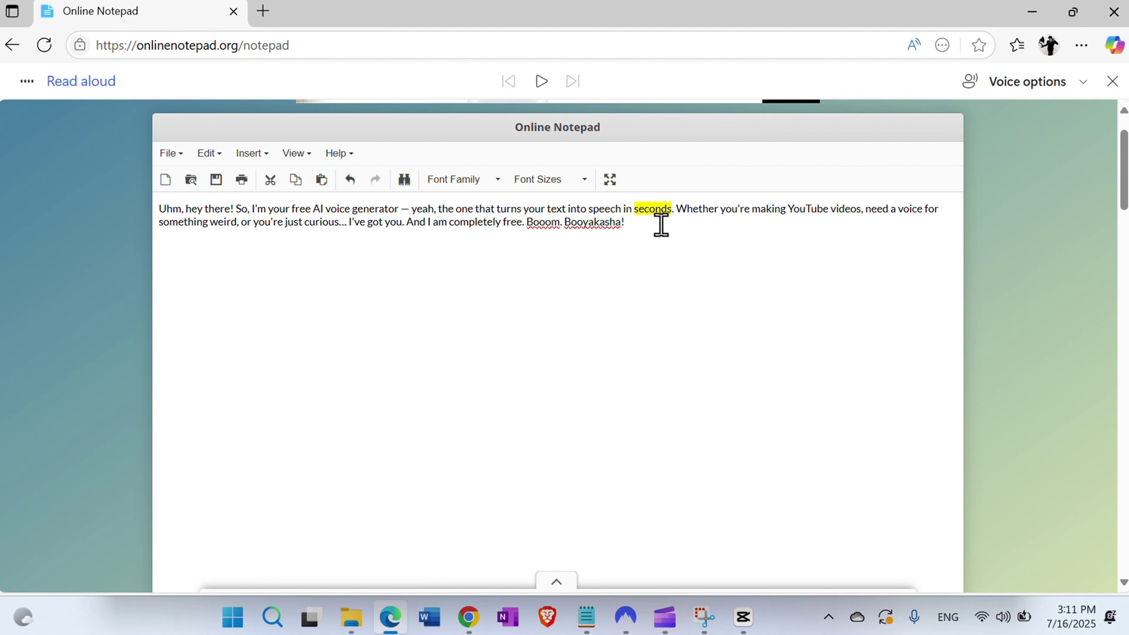
left_click(540, 82)
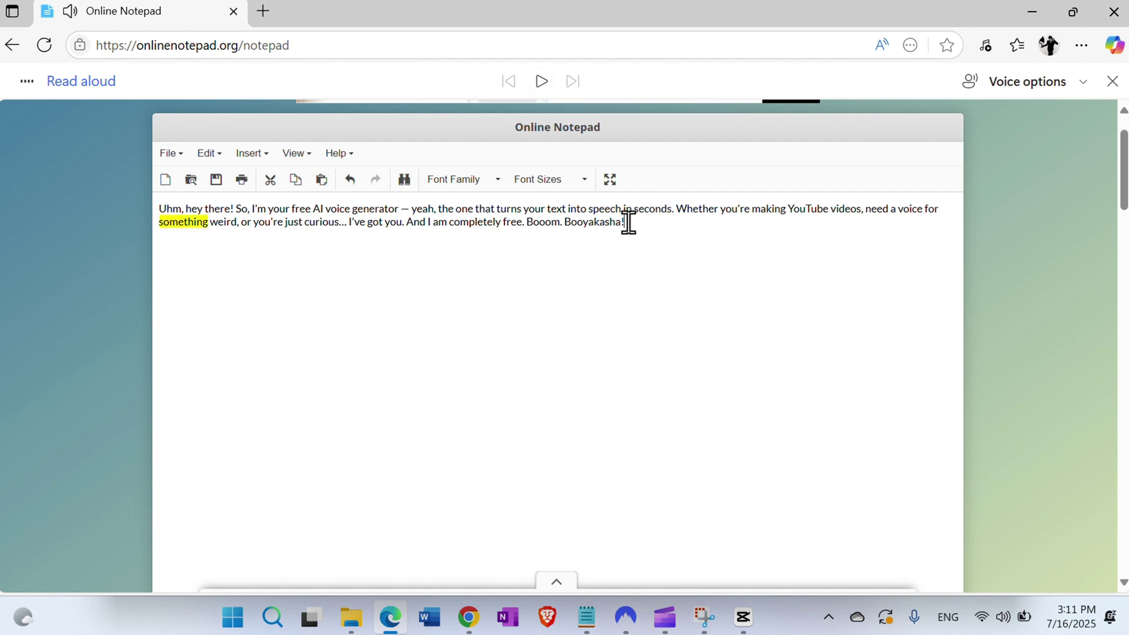
left_click(667, 221)
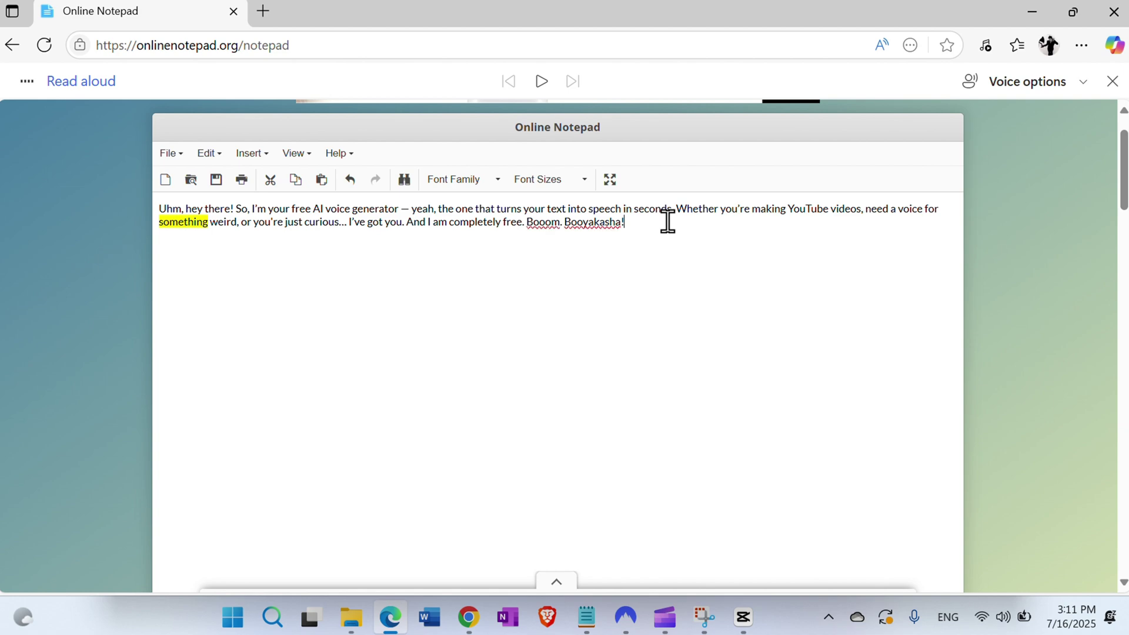
Switch to the ttsmaker.com tab showing the 18-second Mason voice result
left_click(472, 623)
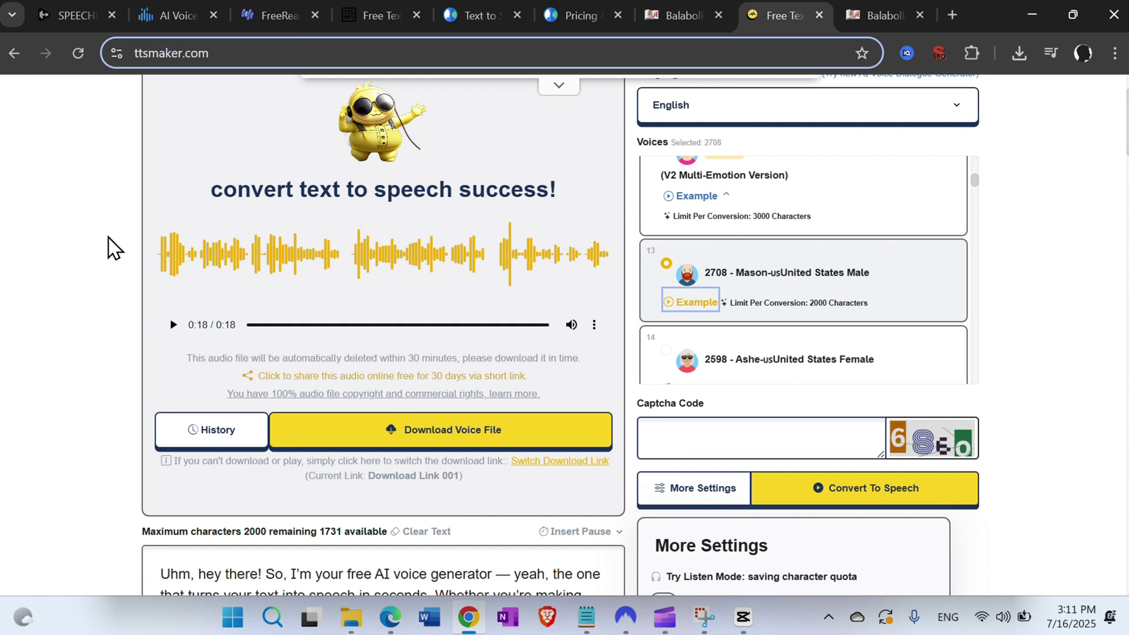